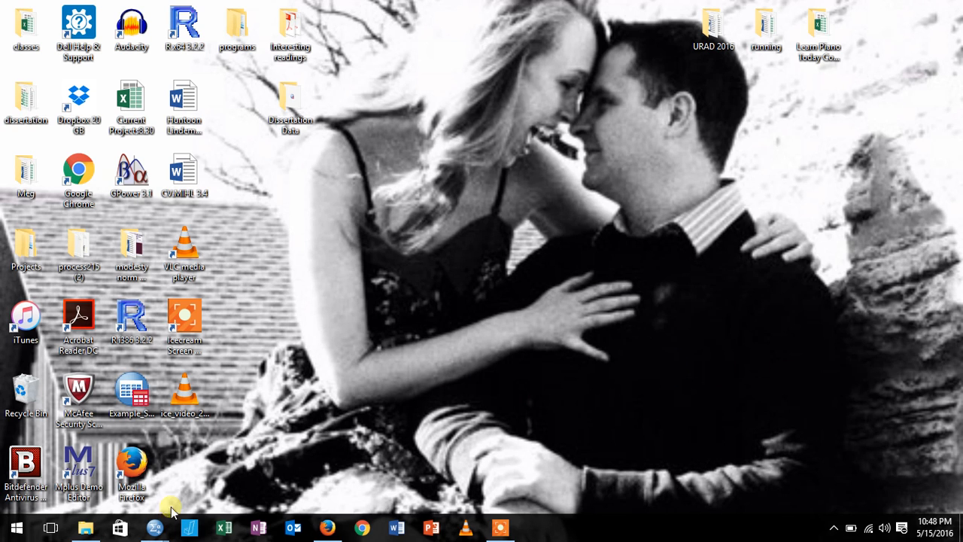
- View the Example_Study.sav data in SPSS, and switch to Qualtrics in Firefox to review the randomizer blocks in the Survey Flow
mouse_move(158, 526)
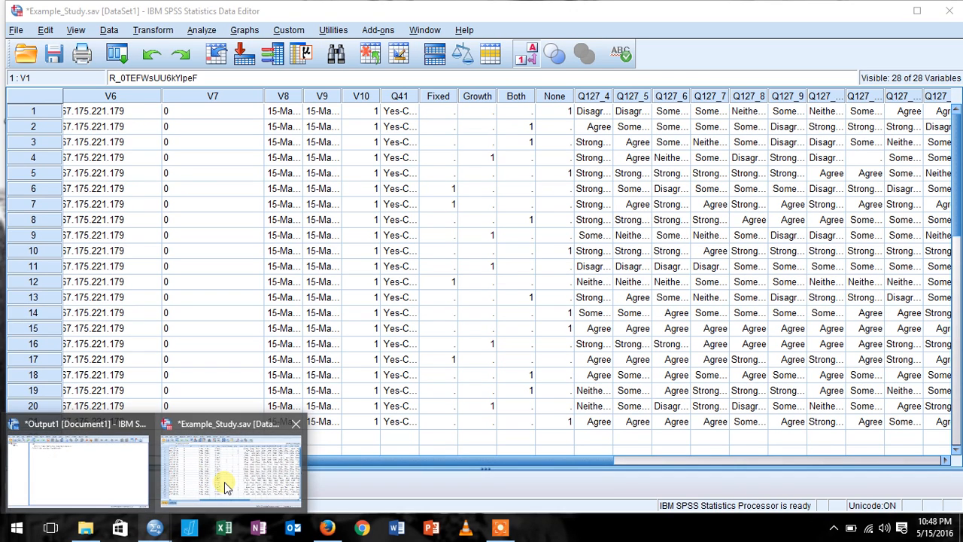
left_click(224, 481)
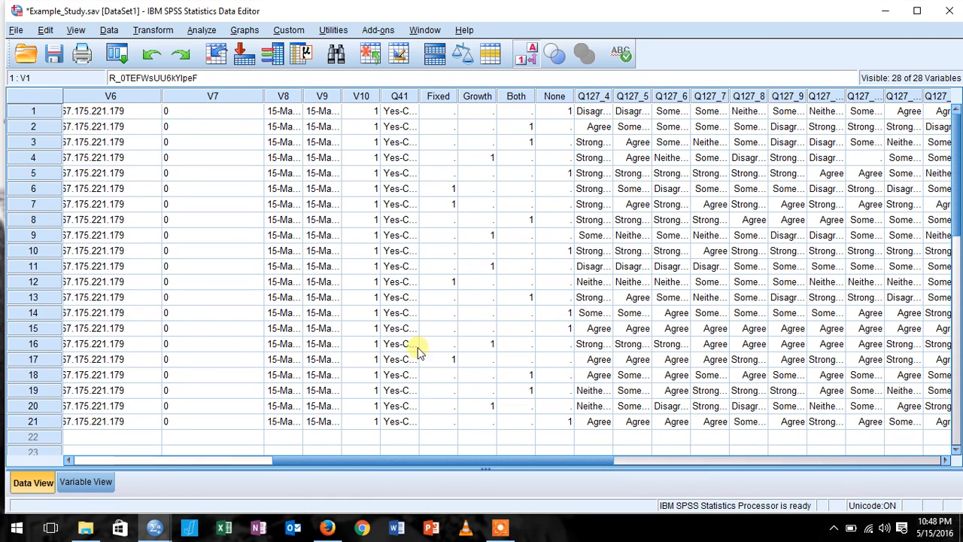
left_click(327, 528)
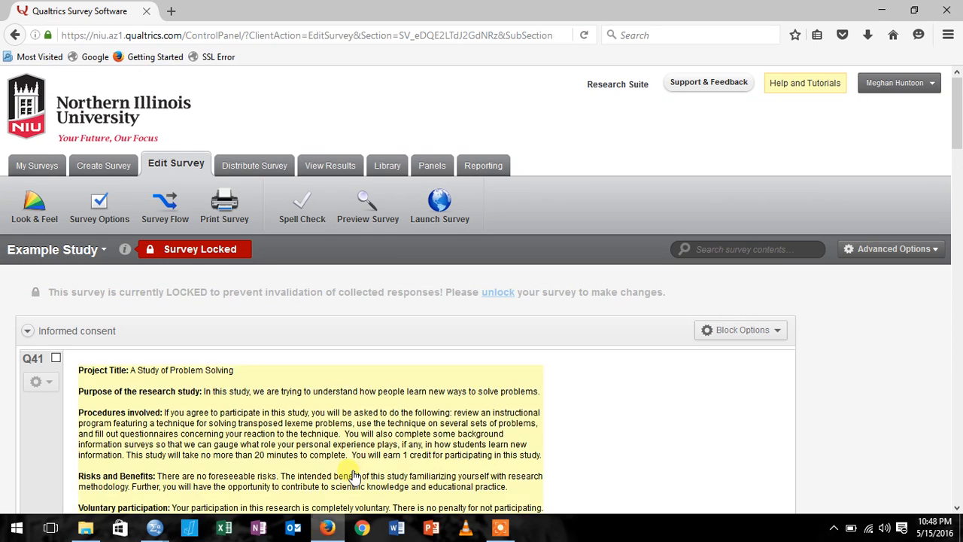
scroll(349, 465, "down", 5)
scroll(356, 468, "up", 5)
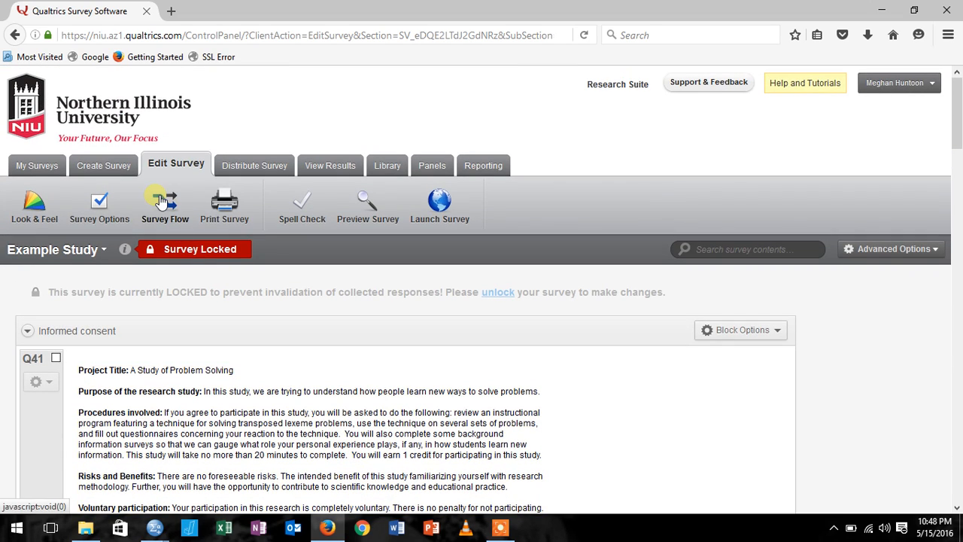
left_click(162, 201)
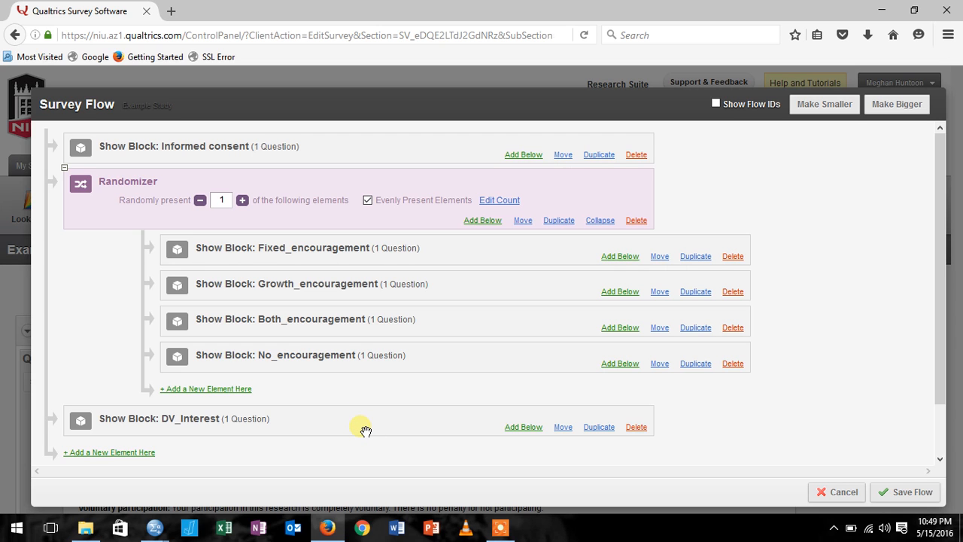
left_click(837, 493)
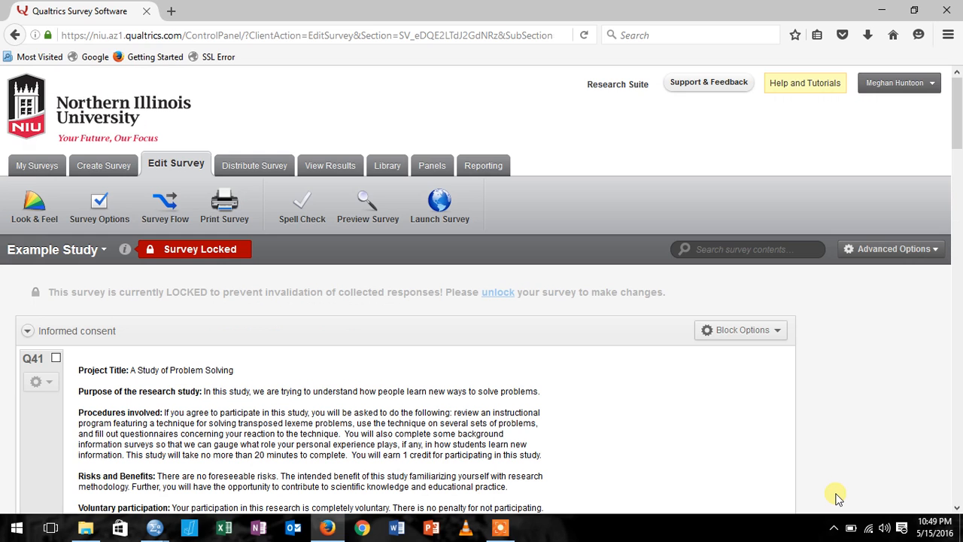
- Return to the Example_Study.sav data in SPSS and examine the Fixed, Growth, Both and None columns
mouse_move(155, 526)
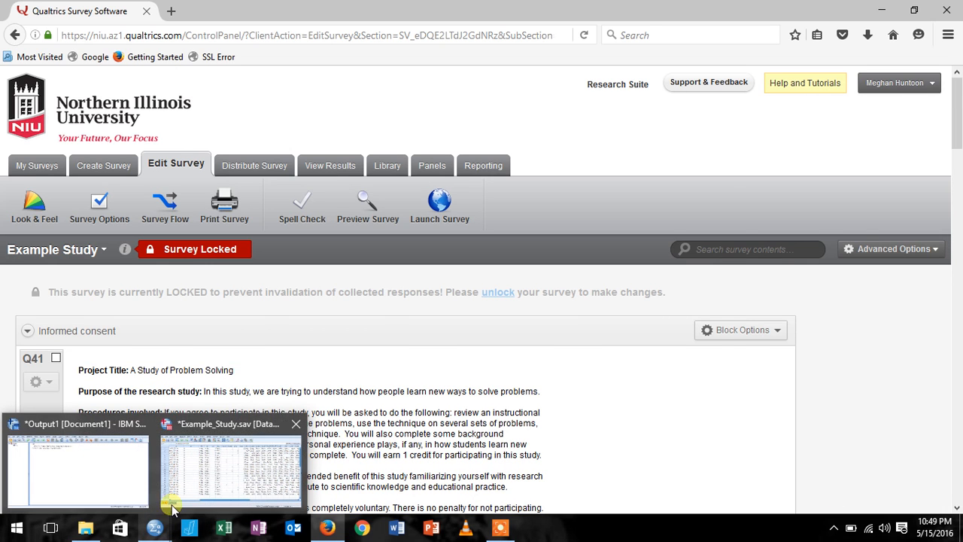
left_click(223, 465)
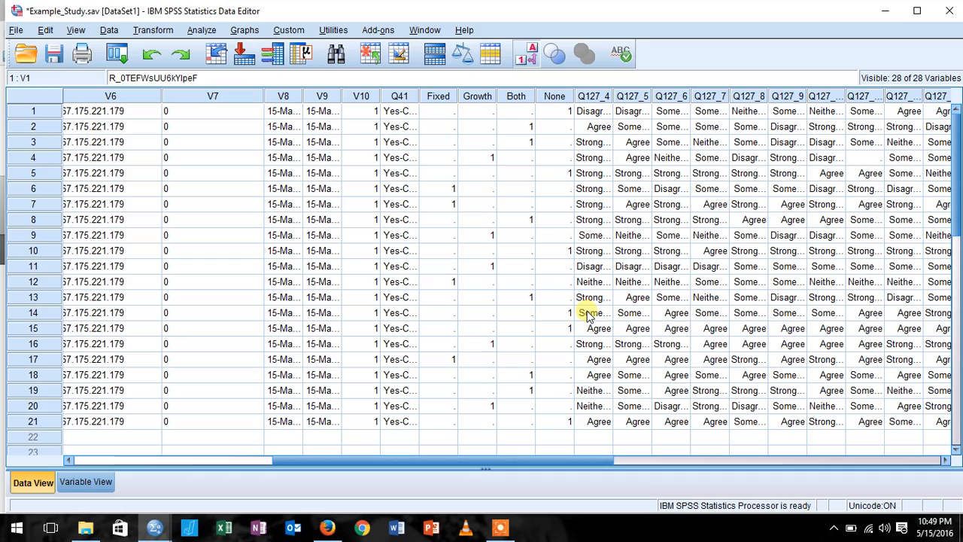
left_click_drag(558, 461, 560, 510)
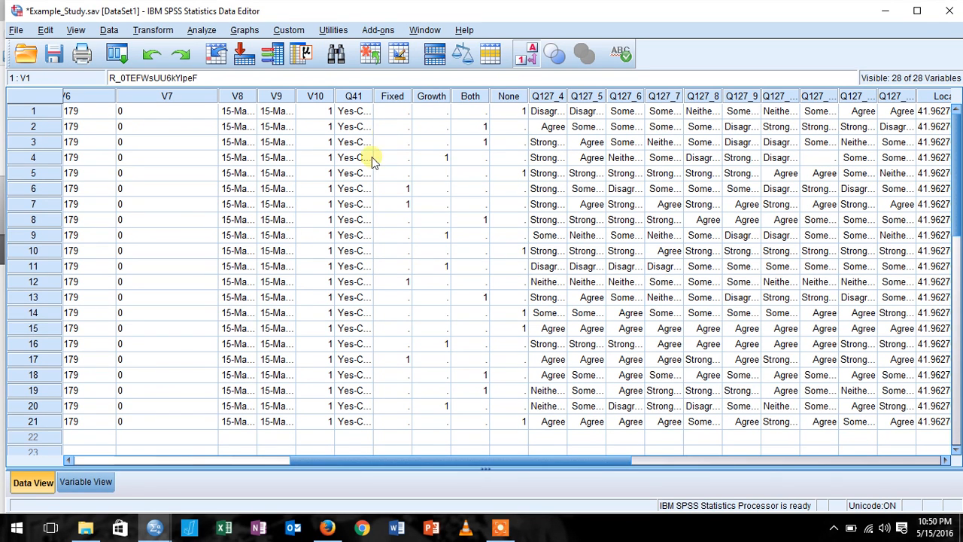
- Add a new variable named condition after LocationAccuracy and display its column in the data view
left_click(95, 486)
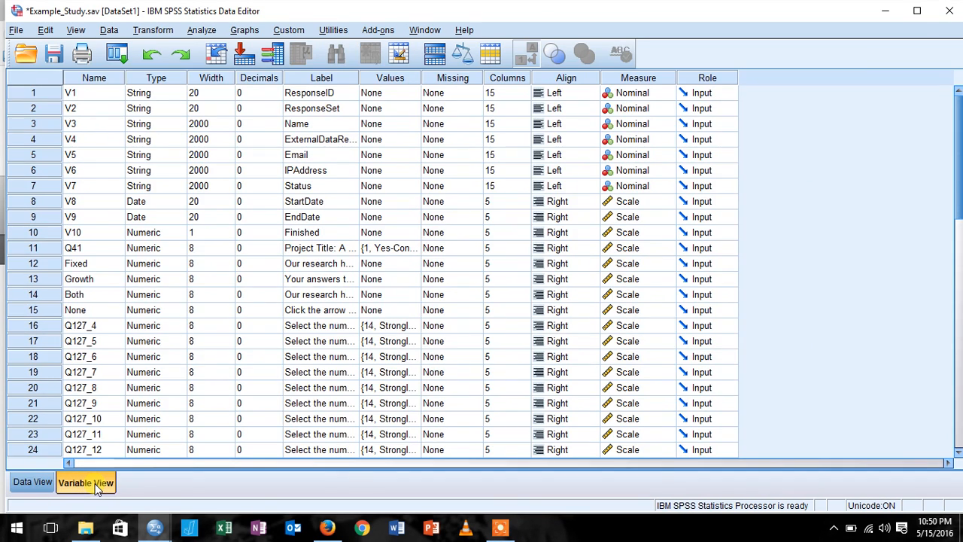
scroll(249, 326, "down", 5)
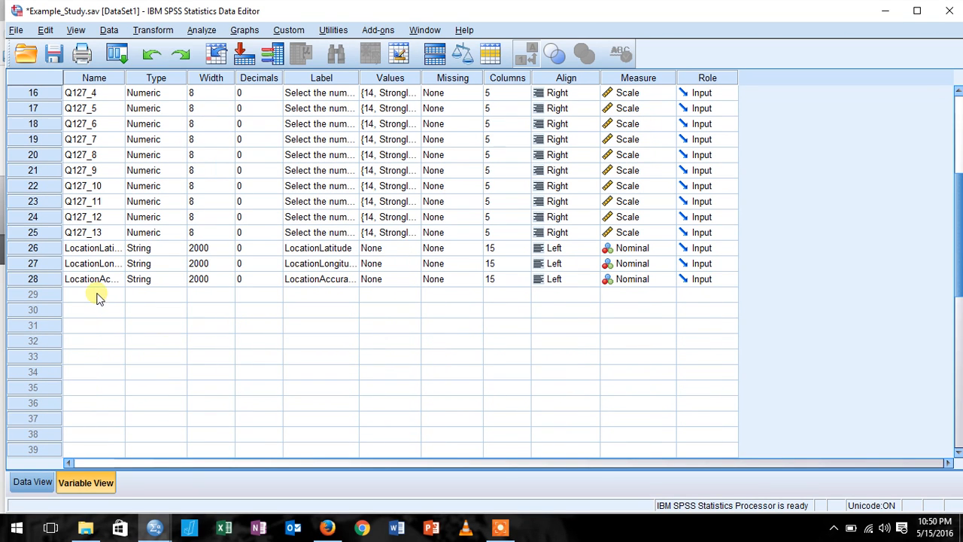
left_click(97, 296)
type("condition")
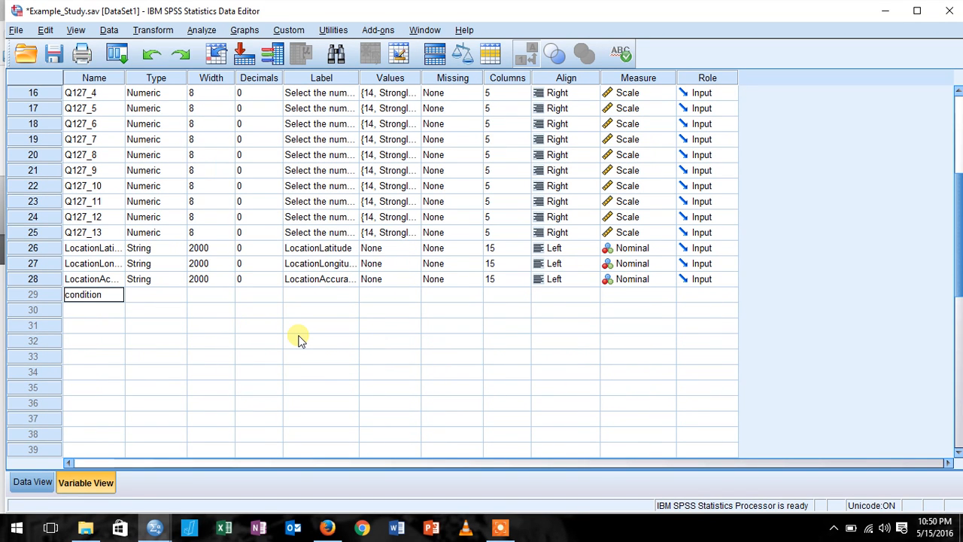
key("Return")
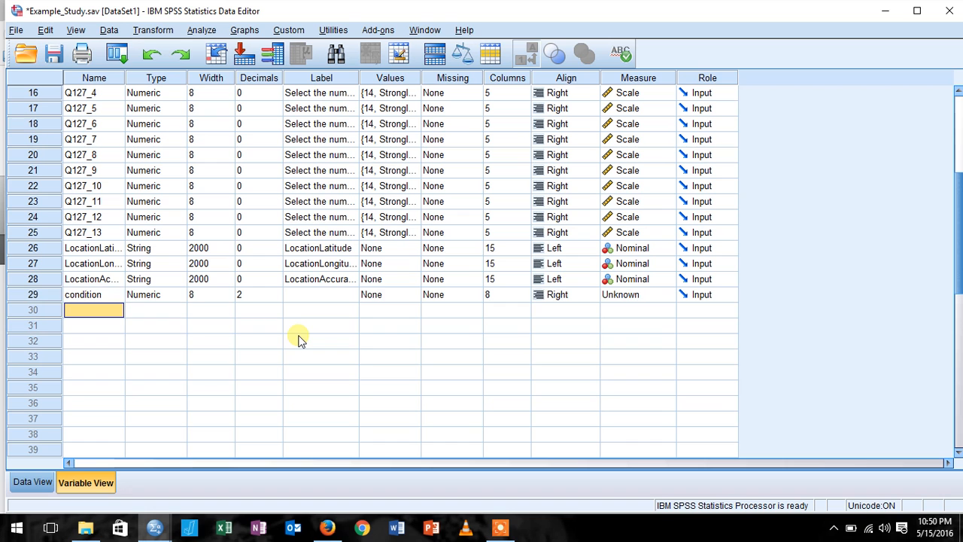
left_click(30, 480)
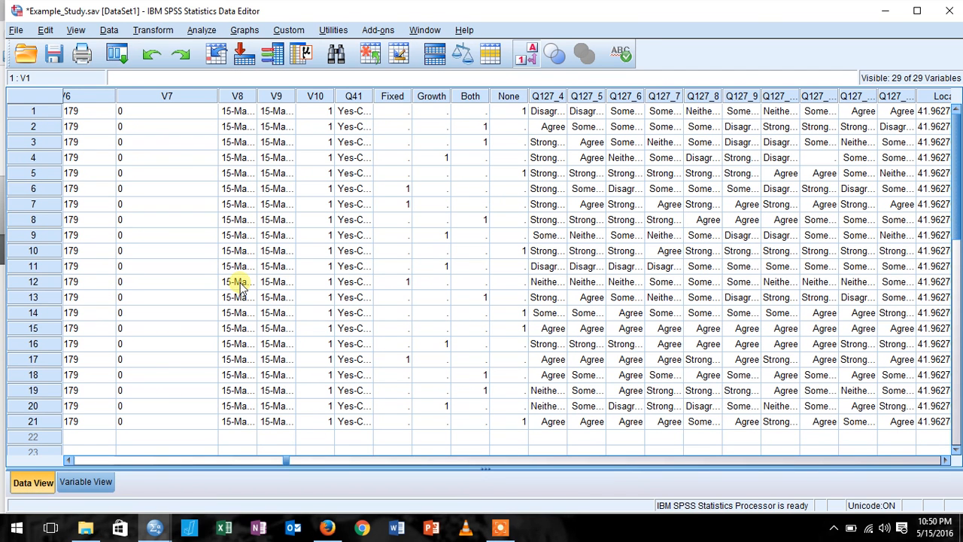
left_click_drag(285, 459, 698, 437)
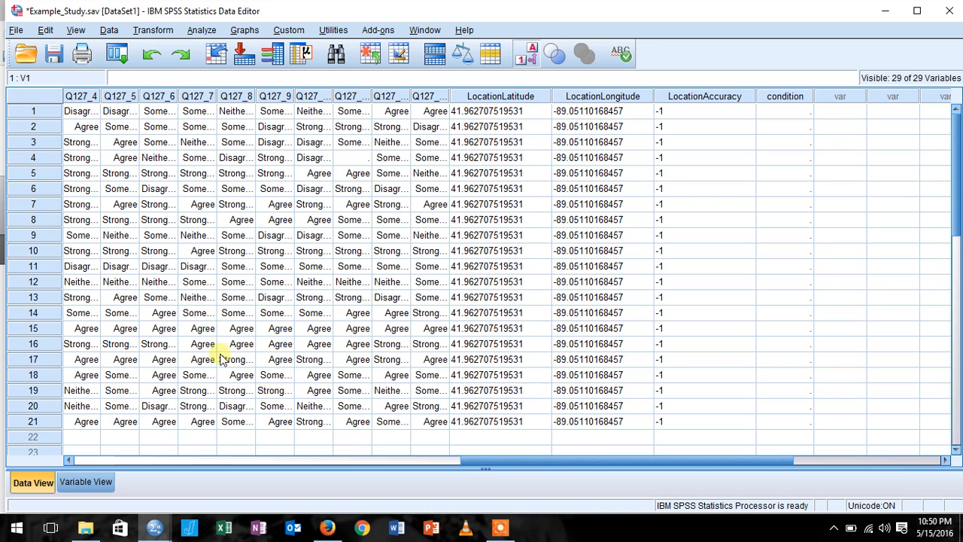
- Start Recode into Same Variables and choose condition as the variable for recoding
left_click(163, 32)
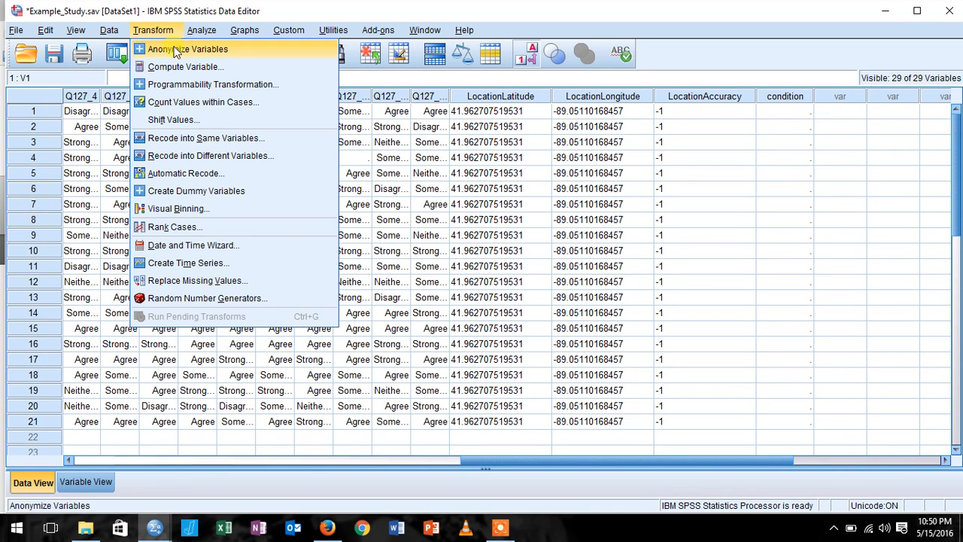
left_click(189, 143)
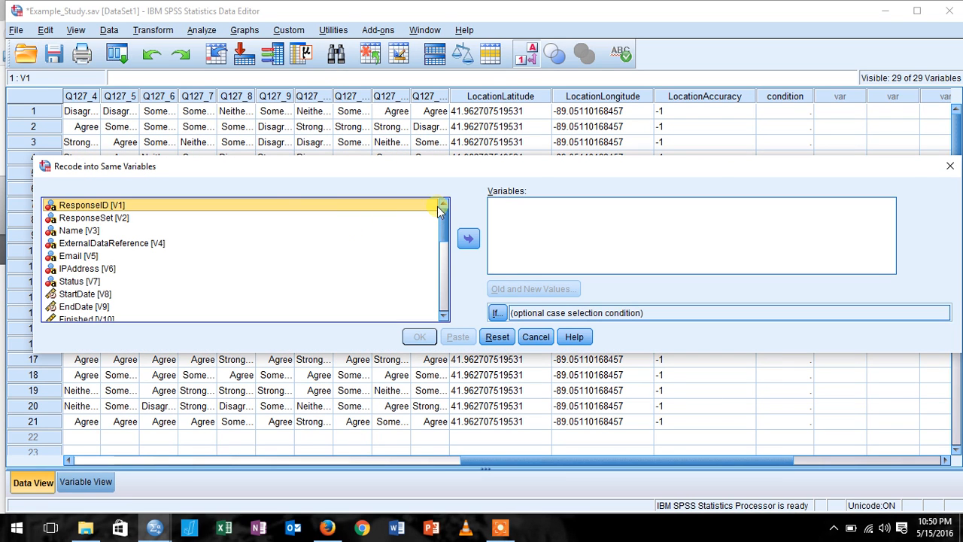
left_click_drag(442, 219, 433, 319)
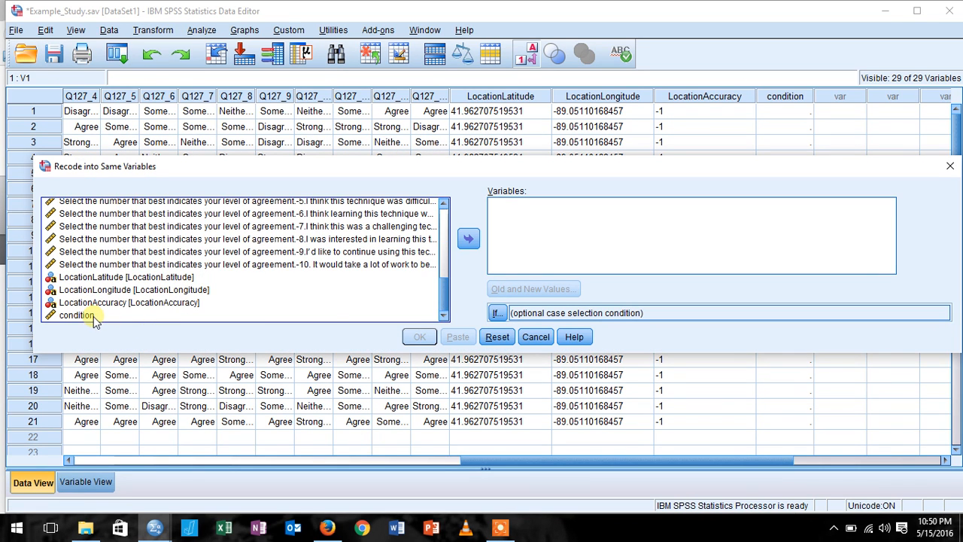
left_click(77, 315)
left_click(468, 239)
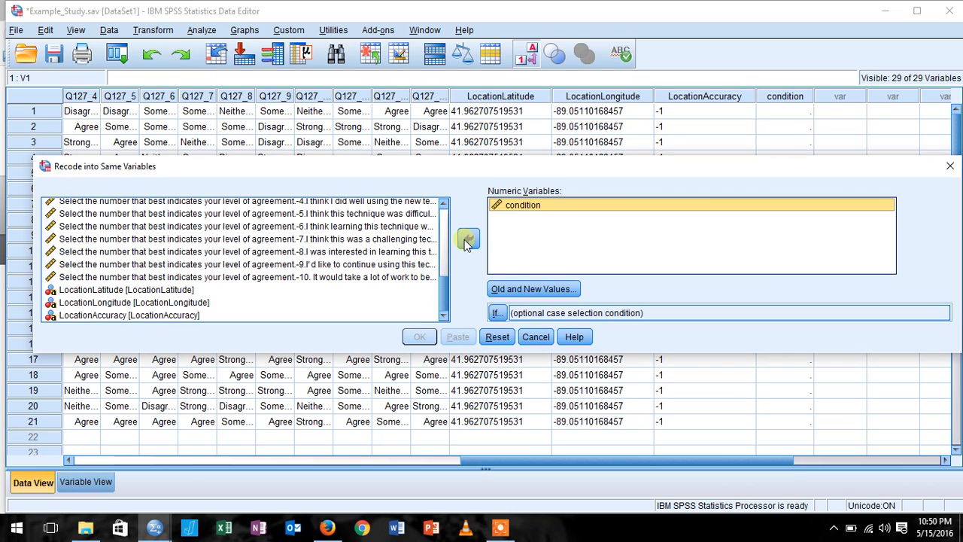
- Restrict the recode to cases satisfying Fixed=1, with the variable list showing variable names instead of labels
left_click(497, 313)
left_click(419, 111)
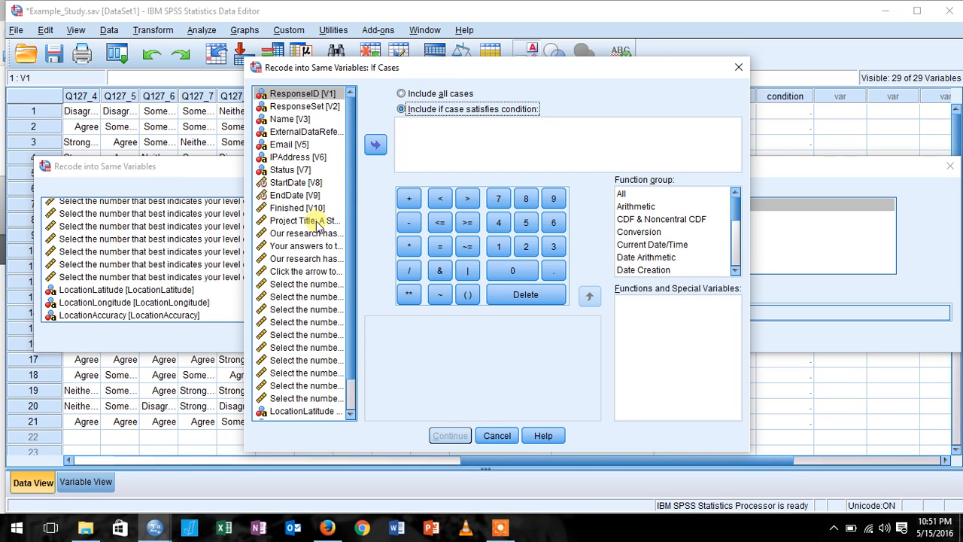
right_click(317, 221)
left_click(322, 237)
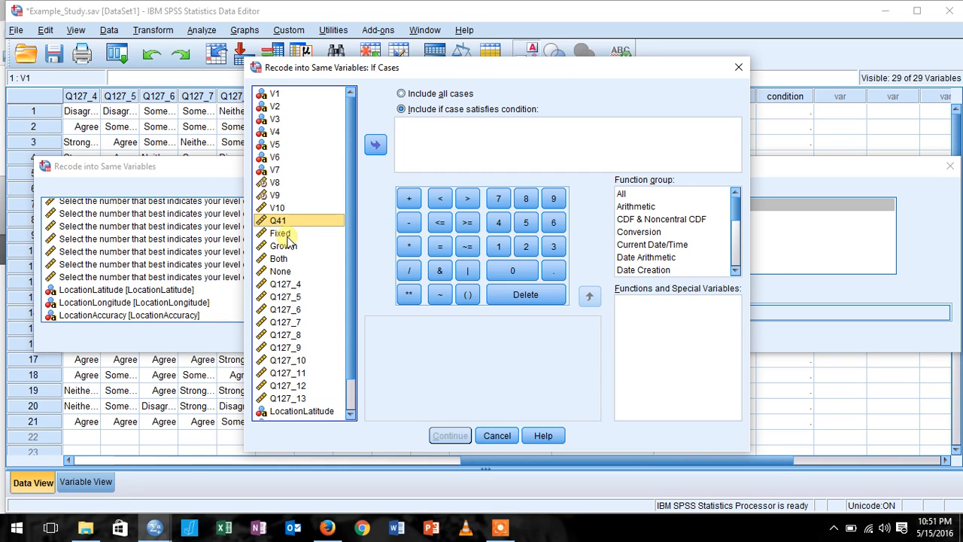
left_click(282, 234)
left_click(376, 145)
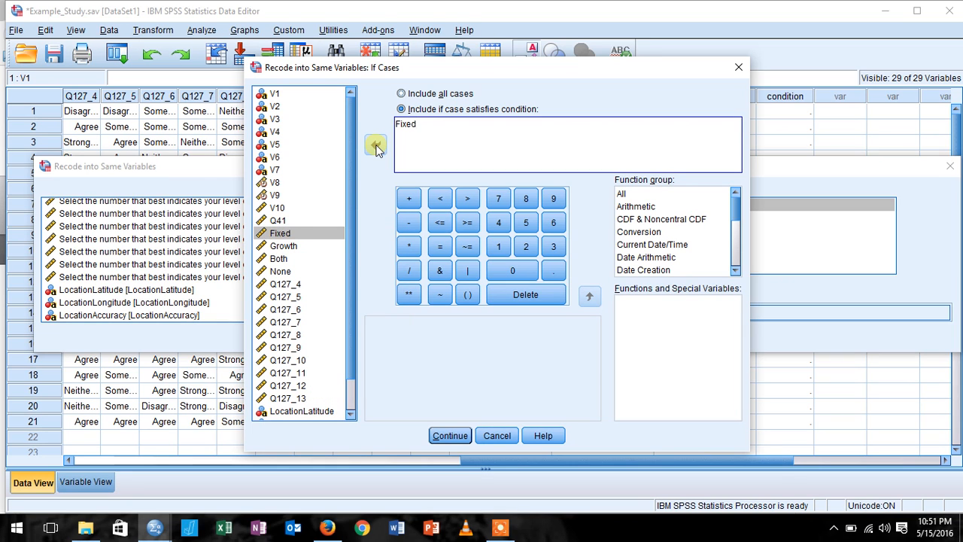
type("=1")
left_click(445, 441)
- Define the recode rule so that system-missing values of condition become 1
left_click(524, 294)
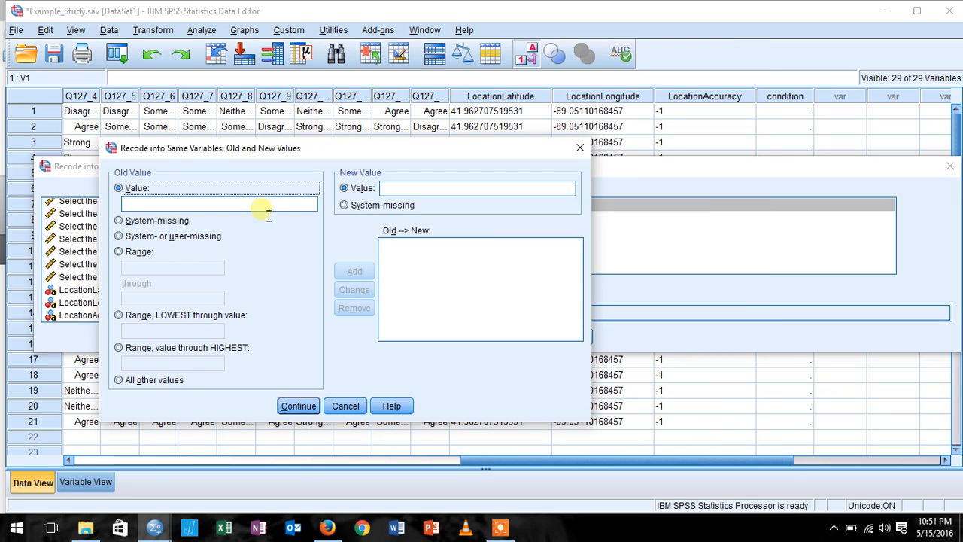
left_click(131, 221)
left_click(423, 190)
type("1")
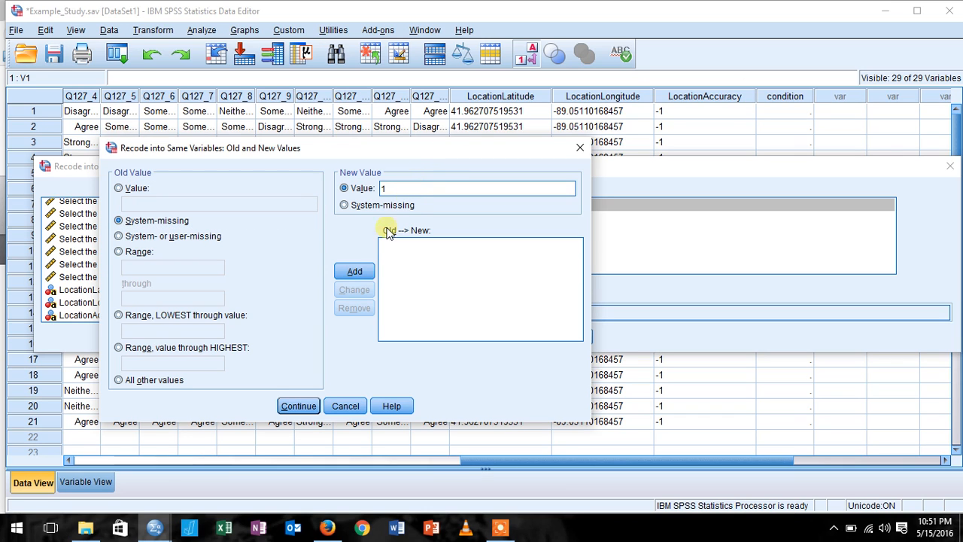
left_click(367, 272)
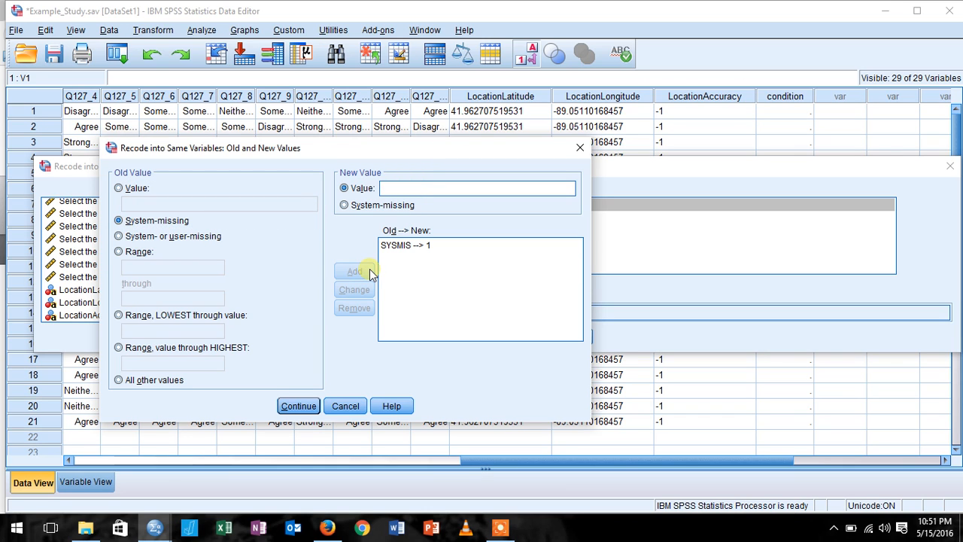
left_click(298, 406)
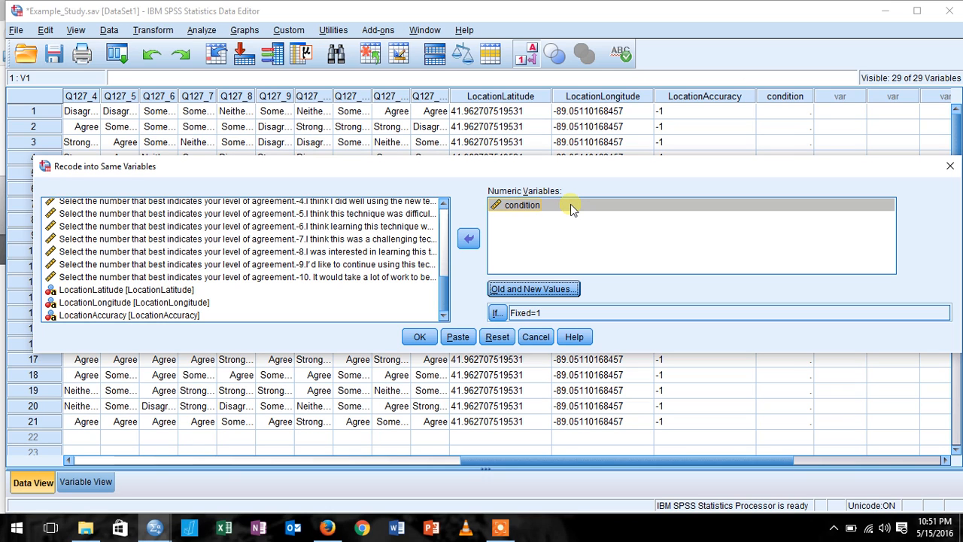
- Run the recode and return to the data to compare condition with the Fixed column
left_click(419, 337)
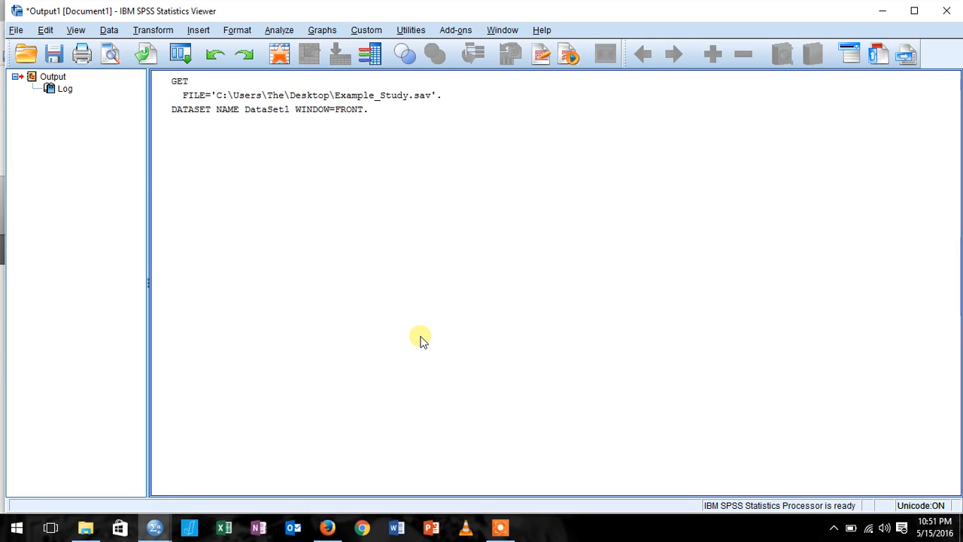
left_click(884, 11)
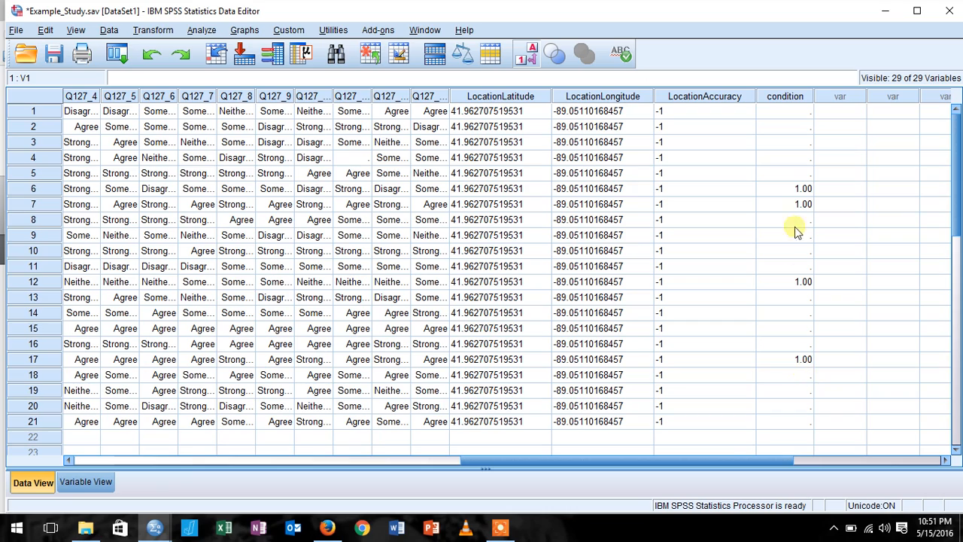
left_click_drag(743, 462, 514, 474)
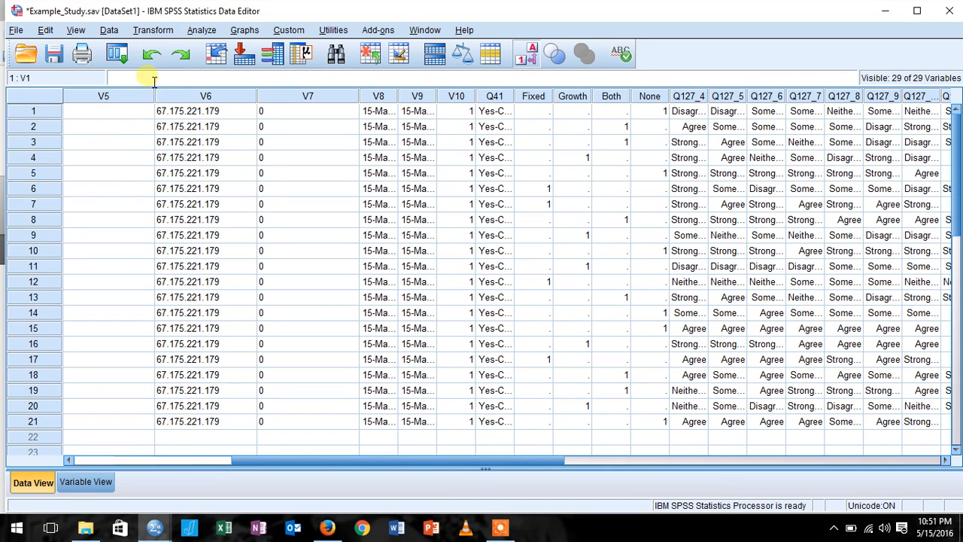
- Start another Recode into Same Variables on condition and restrict it to cases satisfying Growth=1, with the variable list showing variable names
left_click(153, 31)
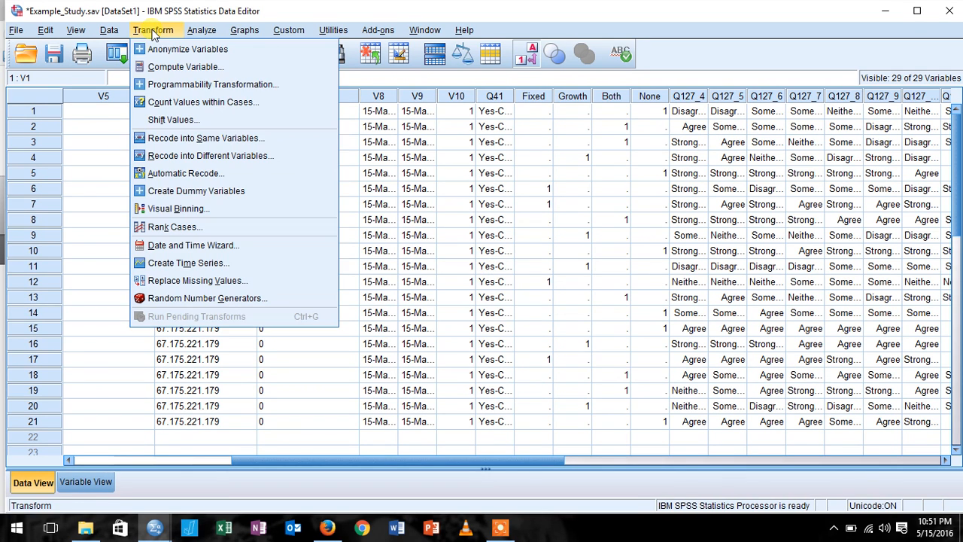
left_click(185, 137)
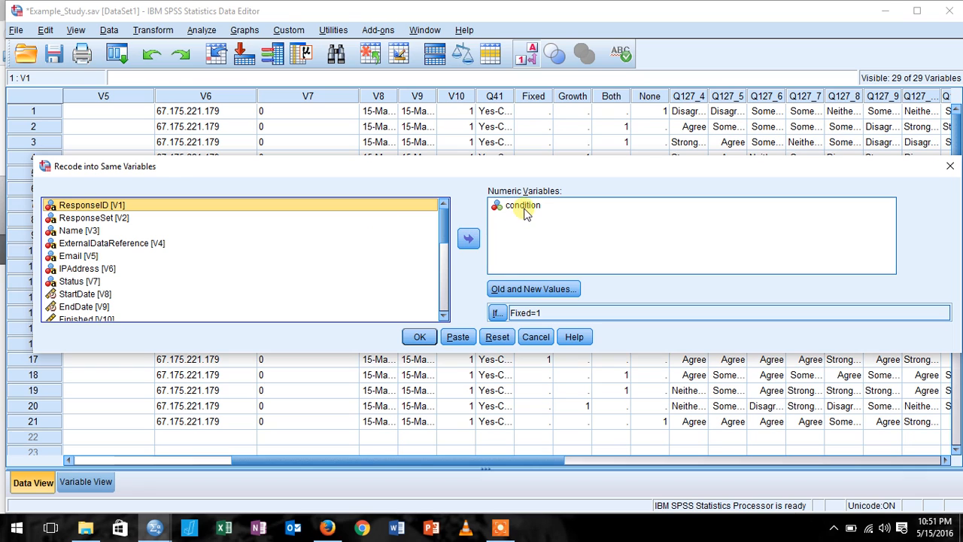
left_click(541, 292)
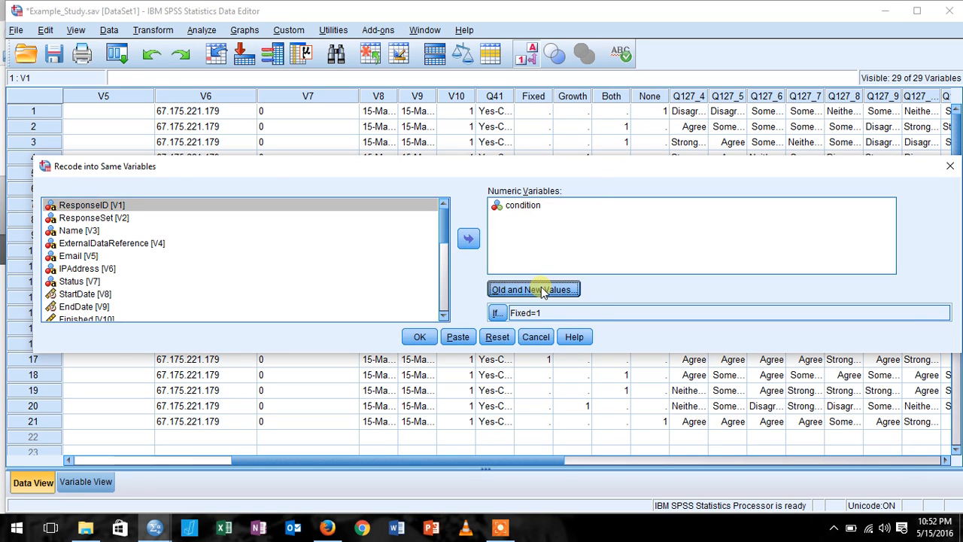
left_click(581, 148)
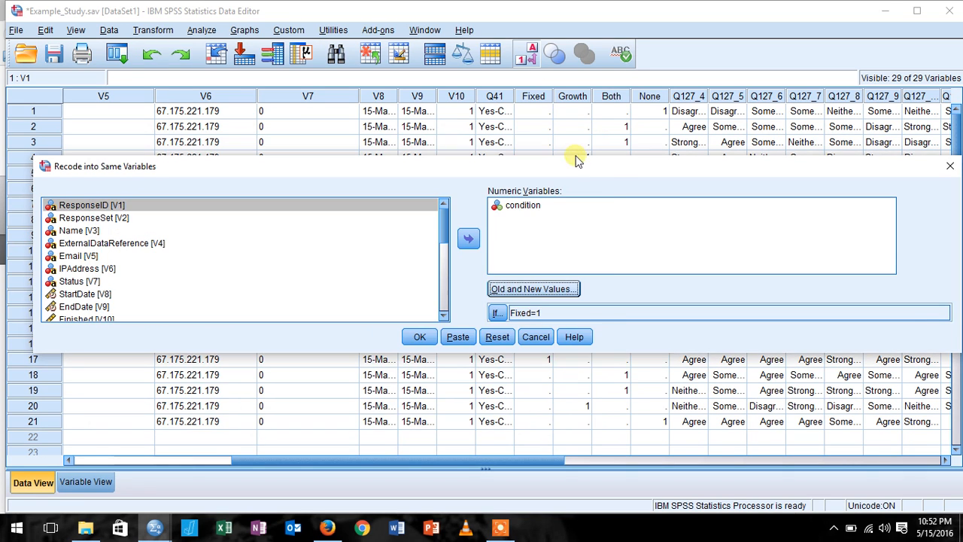
left_click(504, 319)
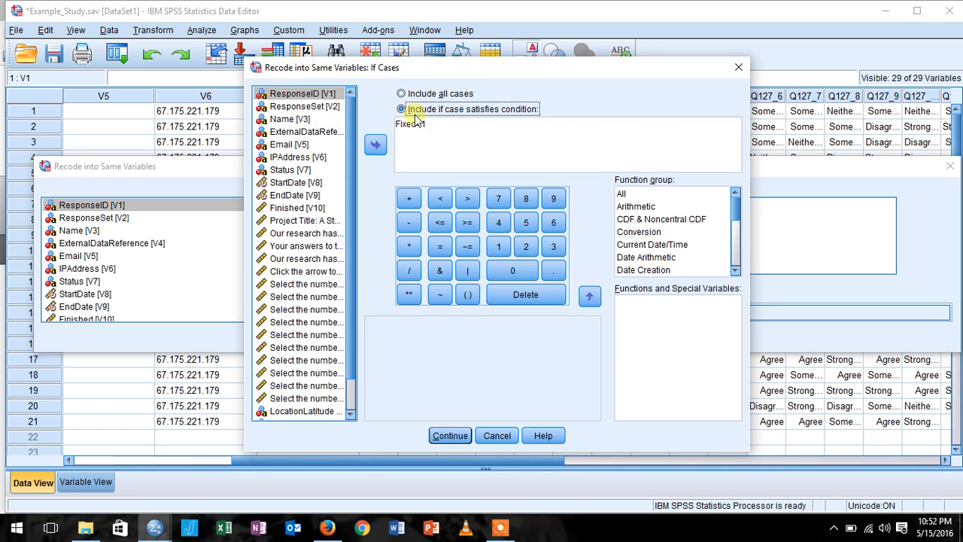
left_click_drag(416, 124, 378, 129)
key("BackSpace")
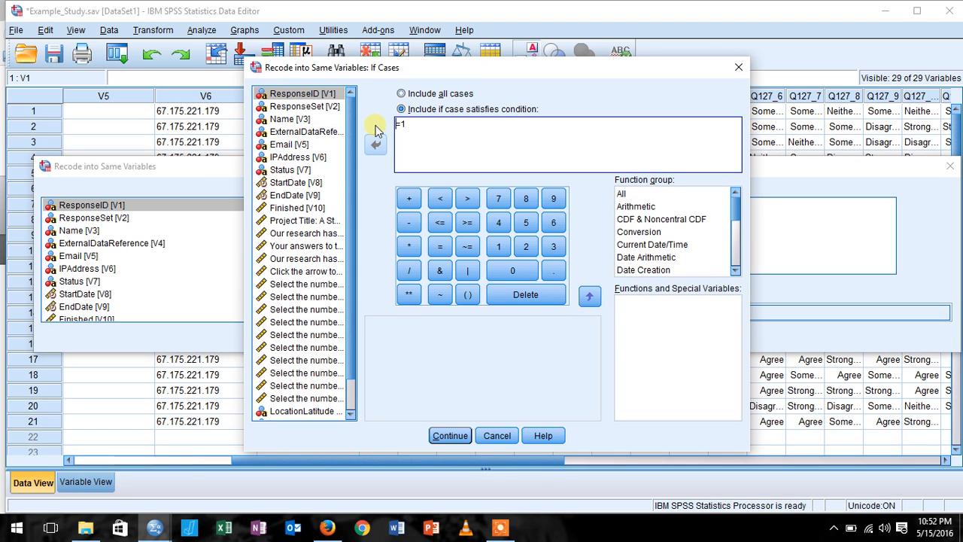
right_click(287, 197)
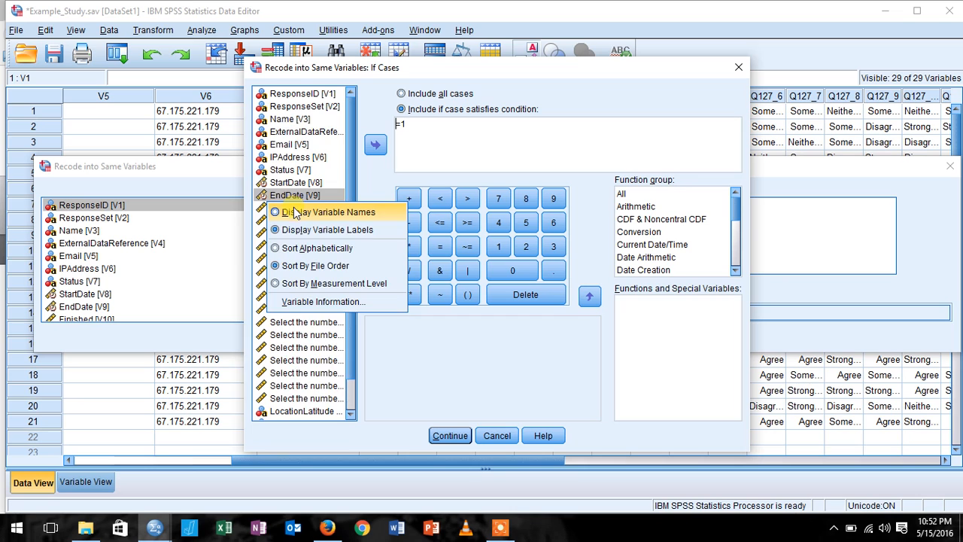
left_click(290, 212)
left_click(283, 250)
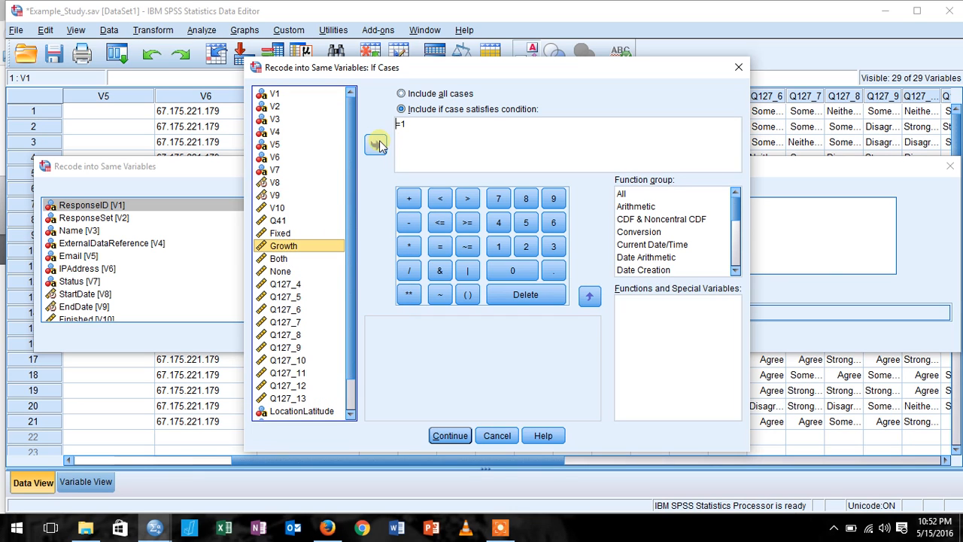
left_click(375, 143)
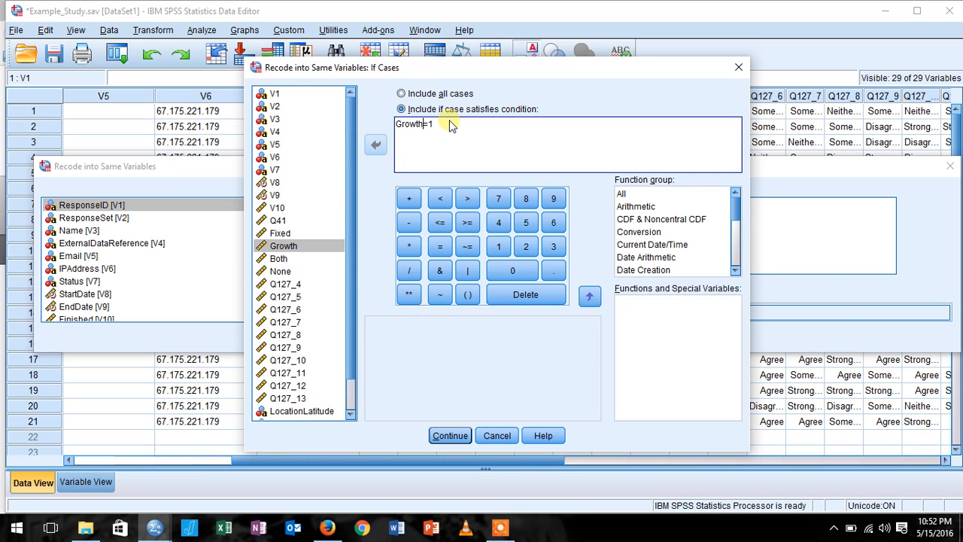
left_click(450, 435)
- Change the recode rule so that system-missing values of condition become 2, run the recode and return to the data
left_click(540, 291)
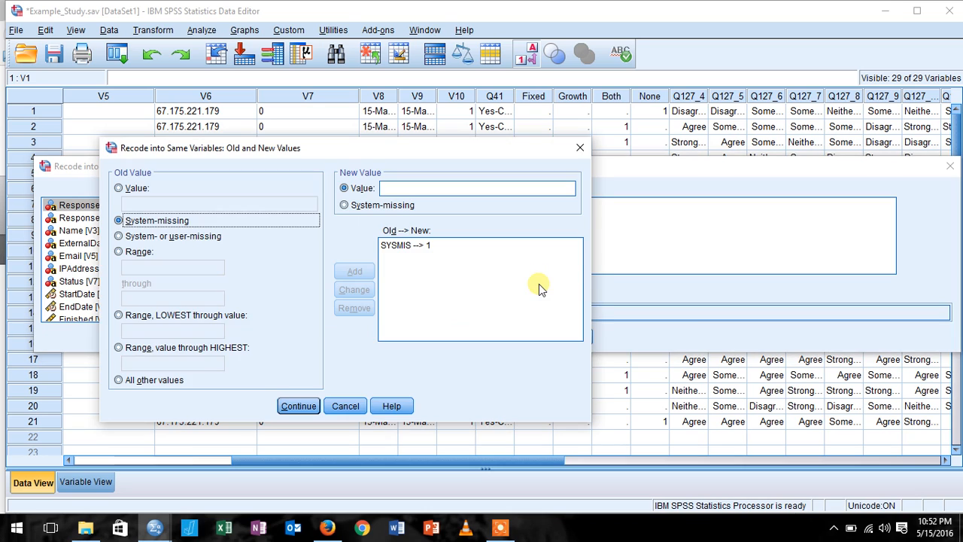
left_click(420, 248)
left_click(393, 188)
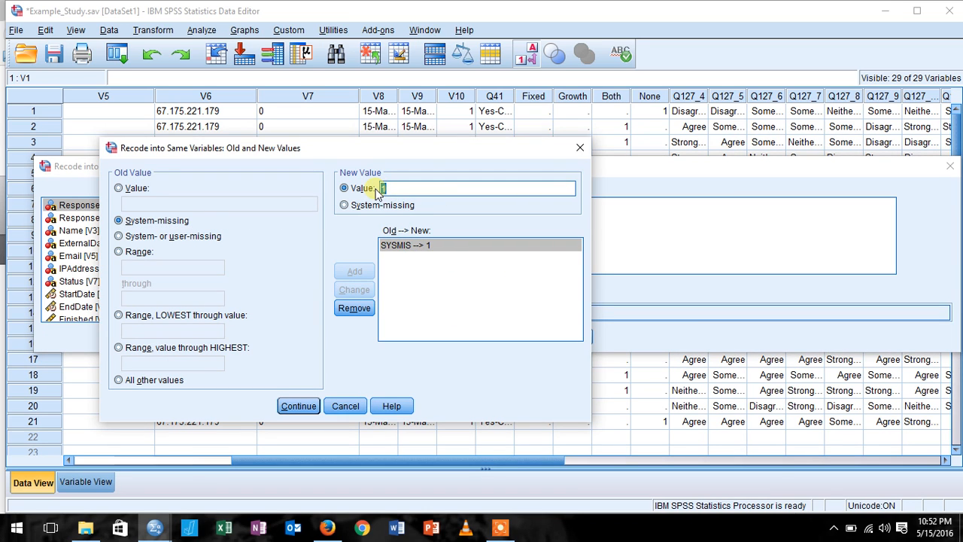
type("2")
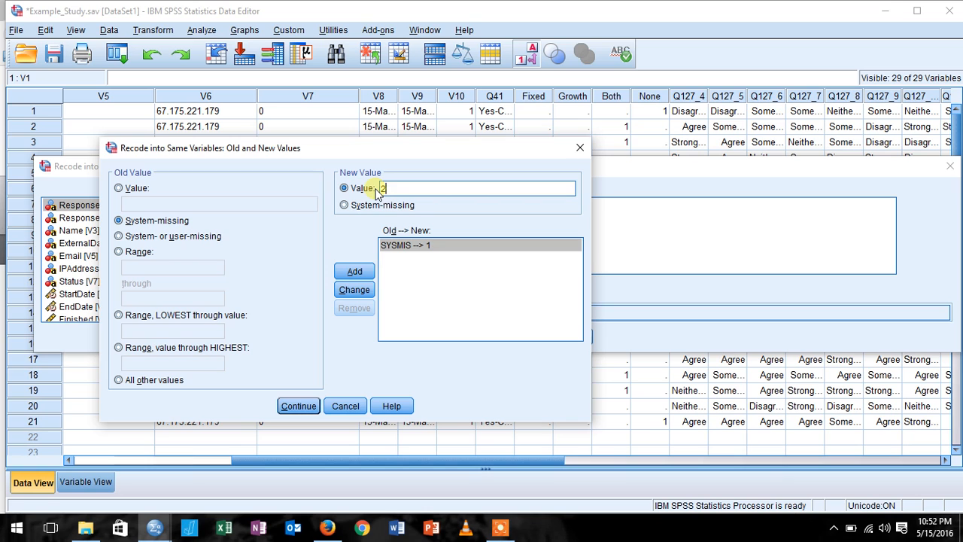
left_click(359, 292)
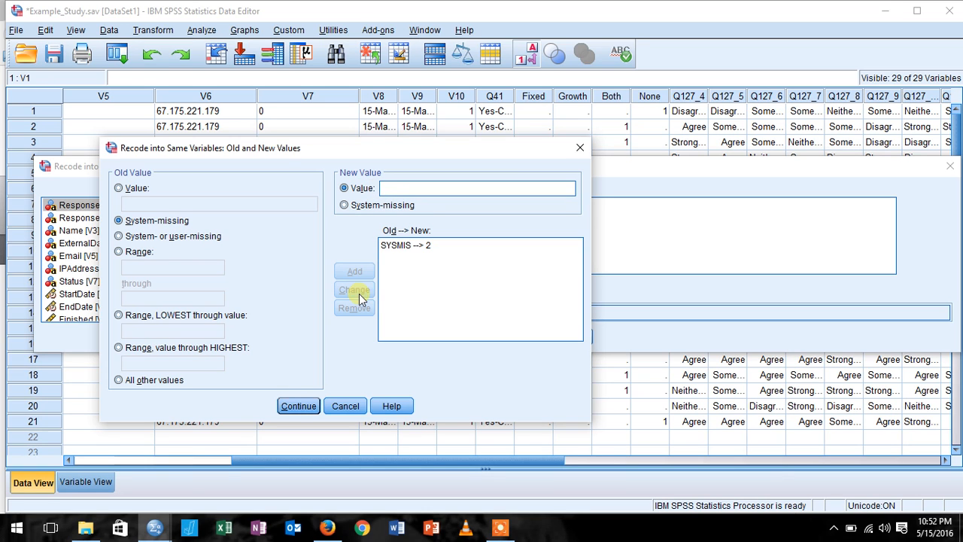
left_click(299, 406)
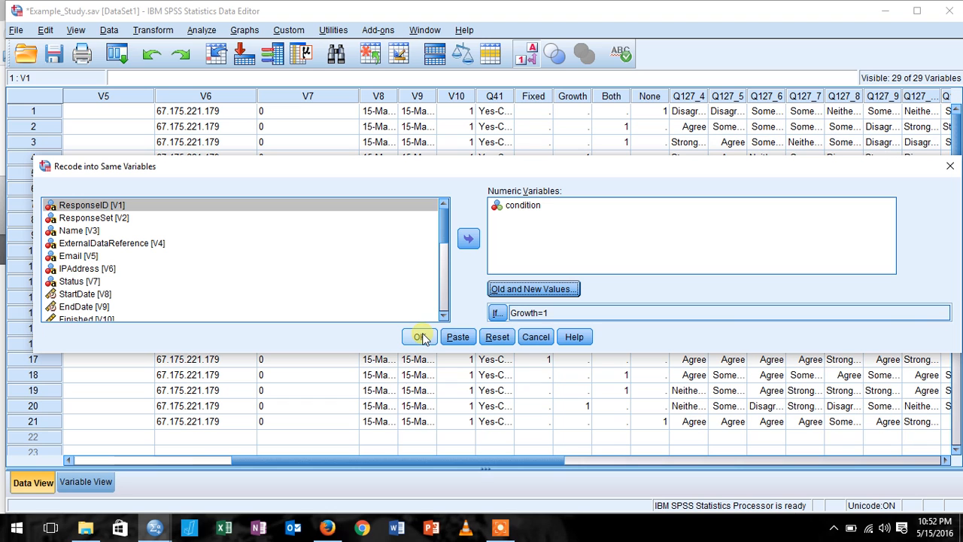
left_click(419, 337)
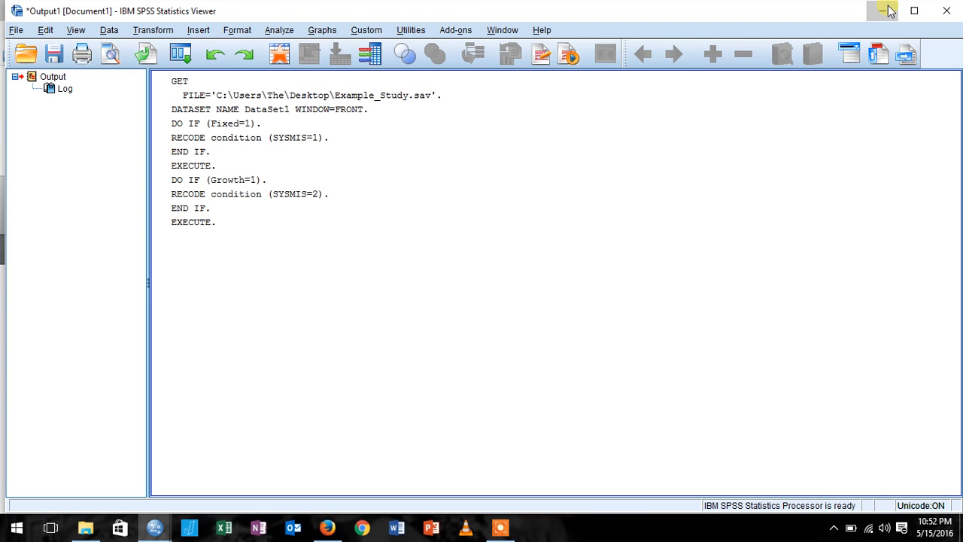
left_click(883, 11)
- Reopen Recode into Same Variables for condition and change its case restriction to Both=1, listing the variables by name
left_click(149, 30)
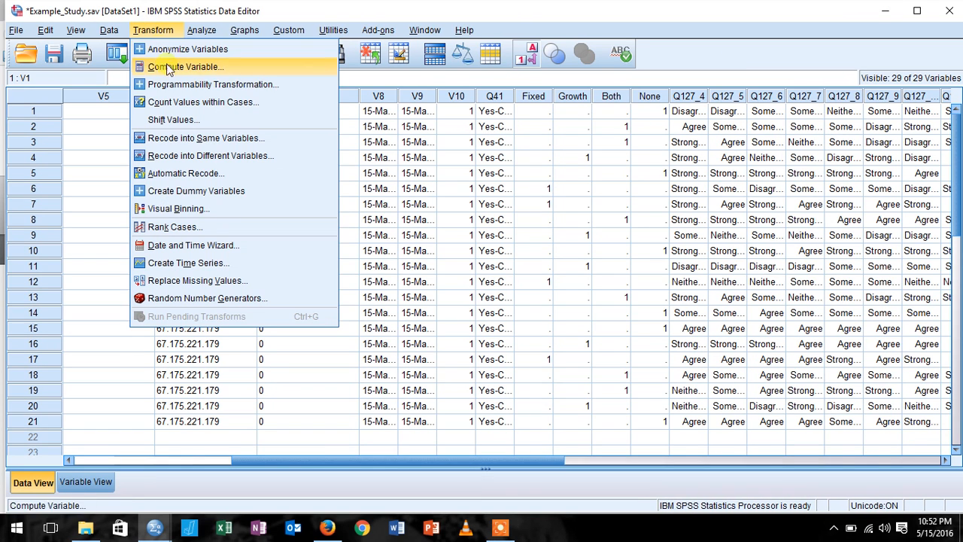
left_click(185, 140)
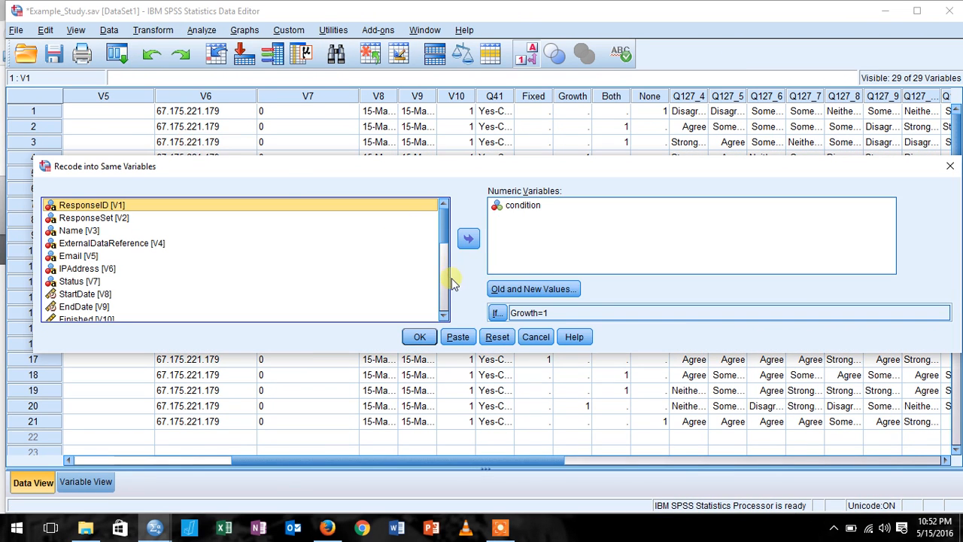
left_click(506, 289)
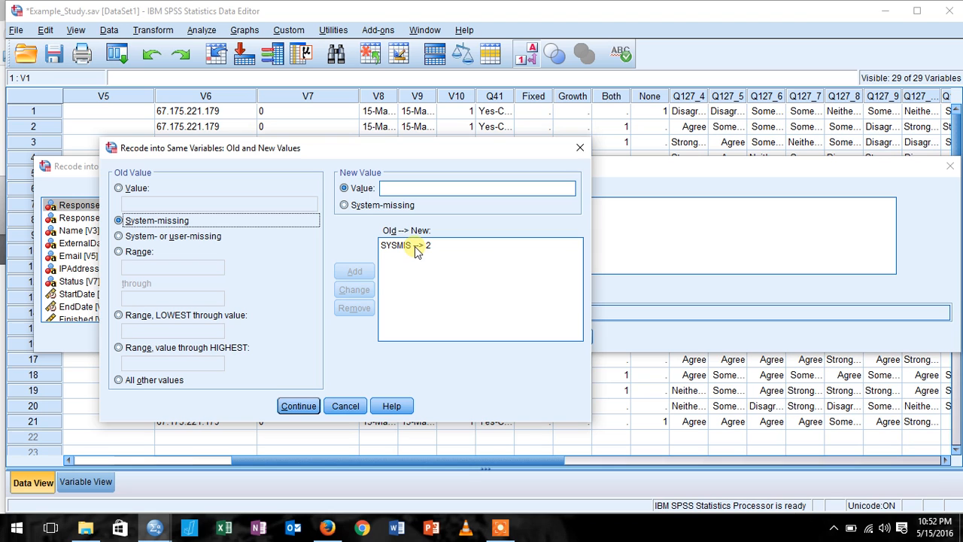
left_click(580, 147)
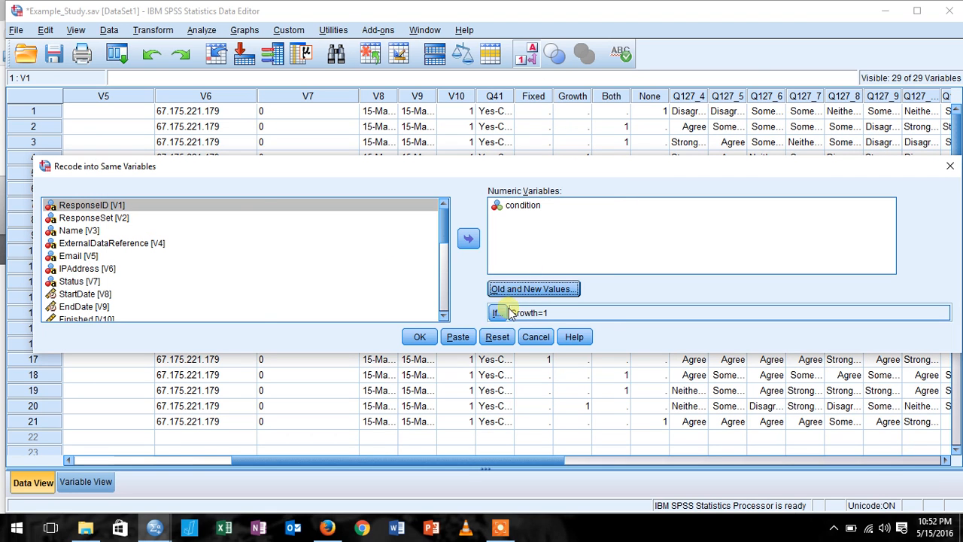
left_click(508, 311)
left_click_drag(423, 124, 391, 130)
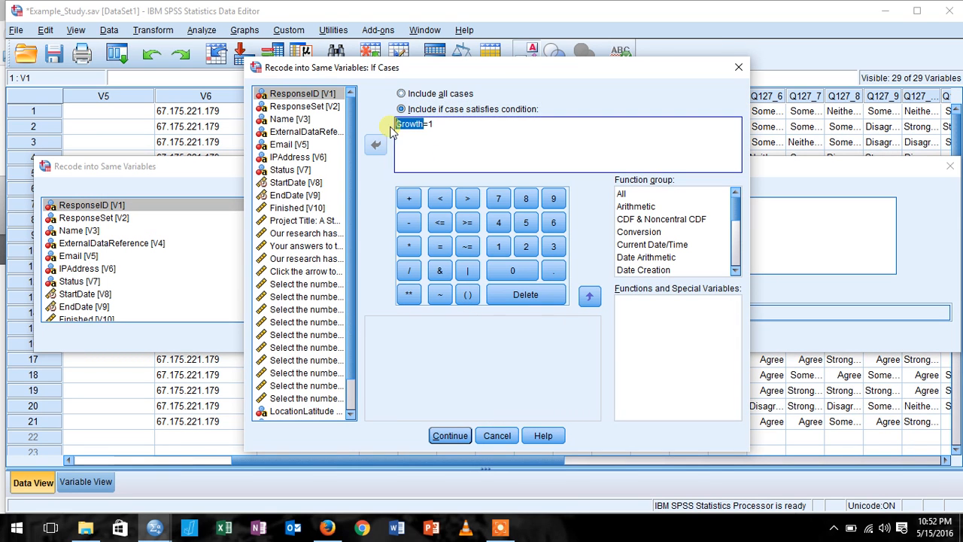
key("Delete")
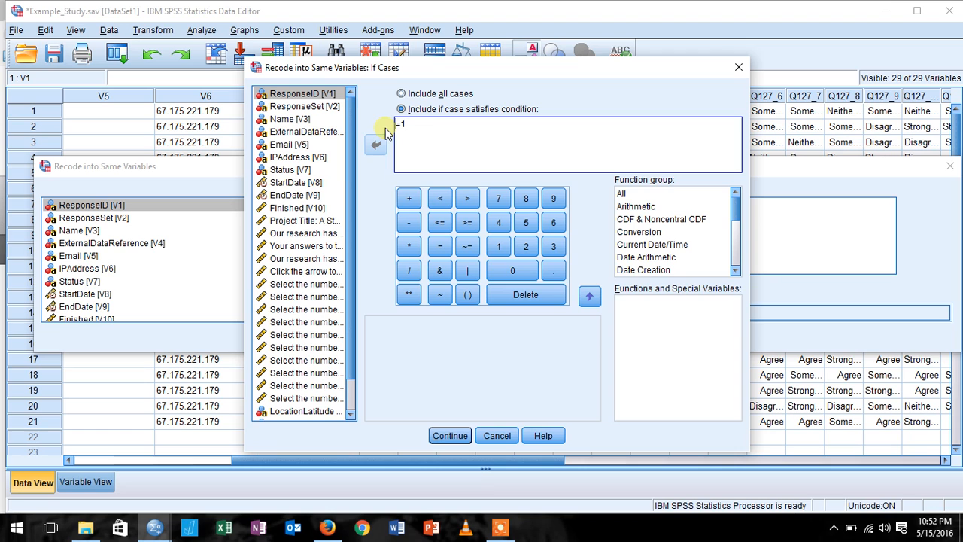
right_click(299, 214)
left_click(324, 281)
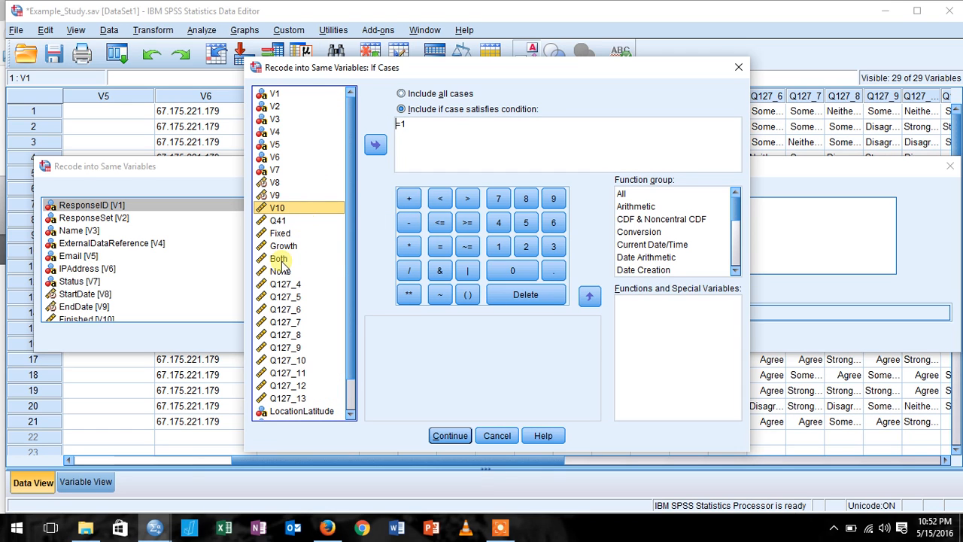
left_click(279, 259)
left_click(375, 146)
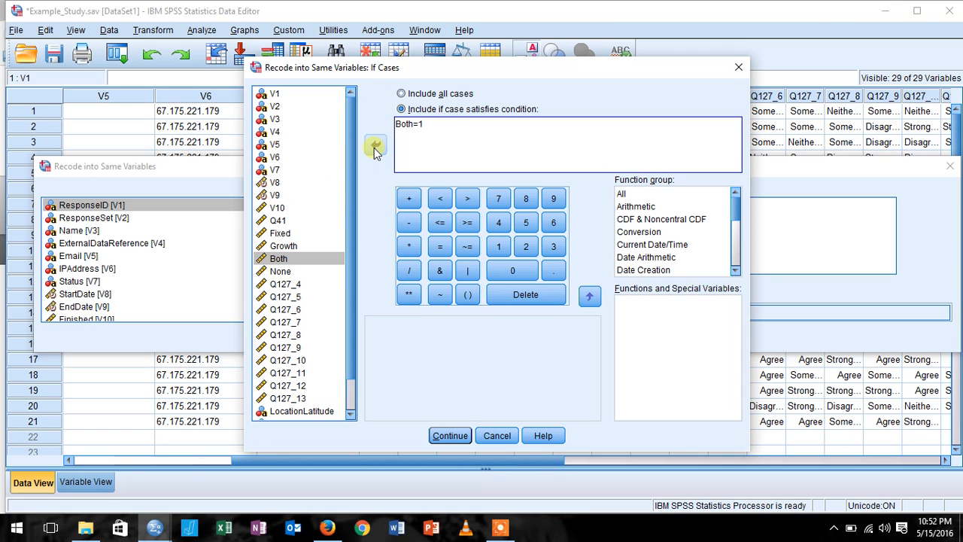
left_click(450, 436)
- Change the recode rule so that system-missing values of condition become 3, and run the recode
left_click(540, 289)
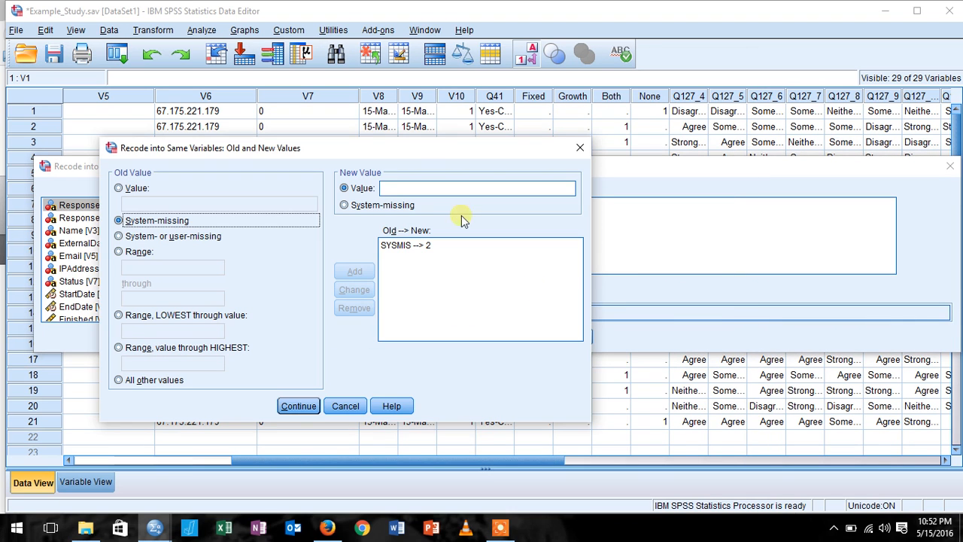
left_click(402, 245)
double_click(394, 189)
type("3")
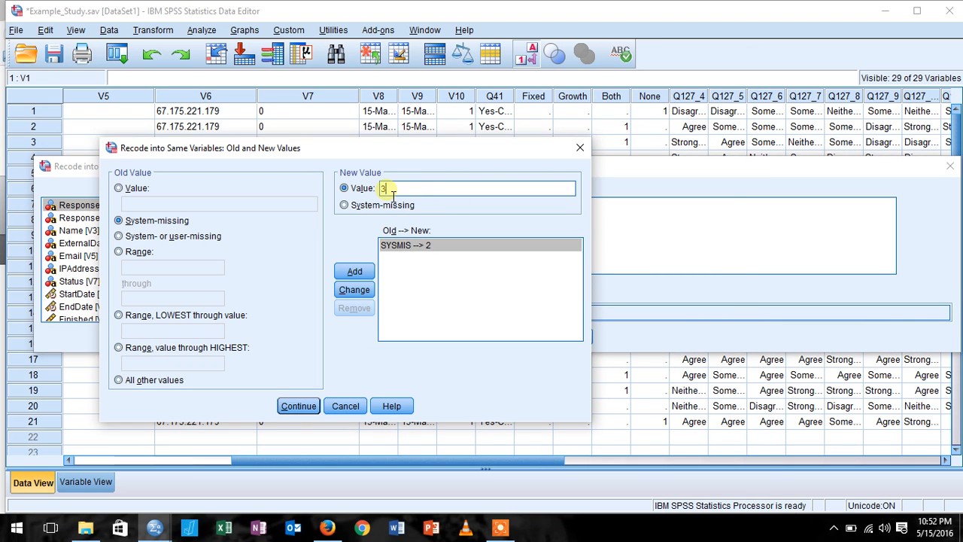
left_click(350, 294)
left_click(301, 406)
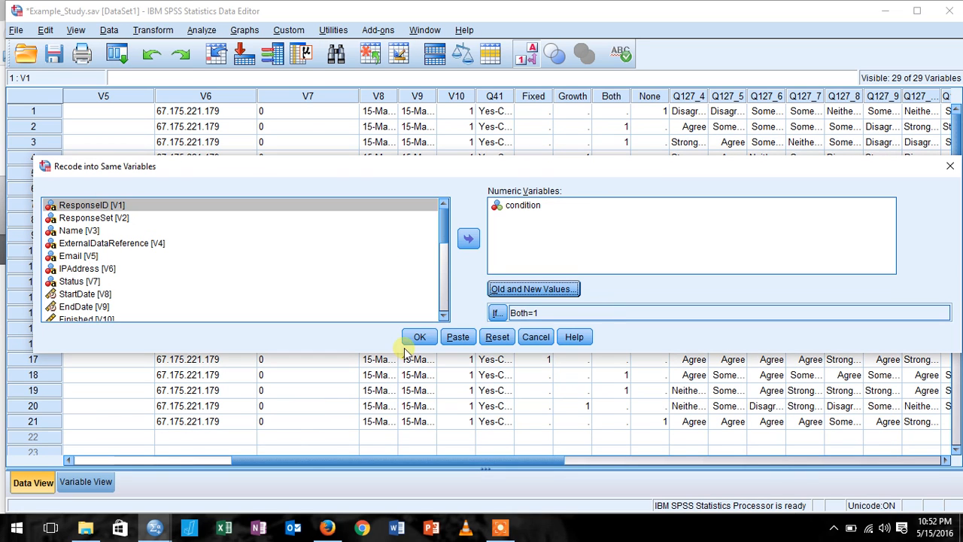
left_click(427, 339)
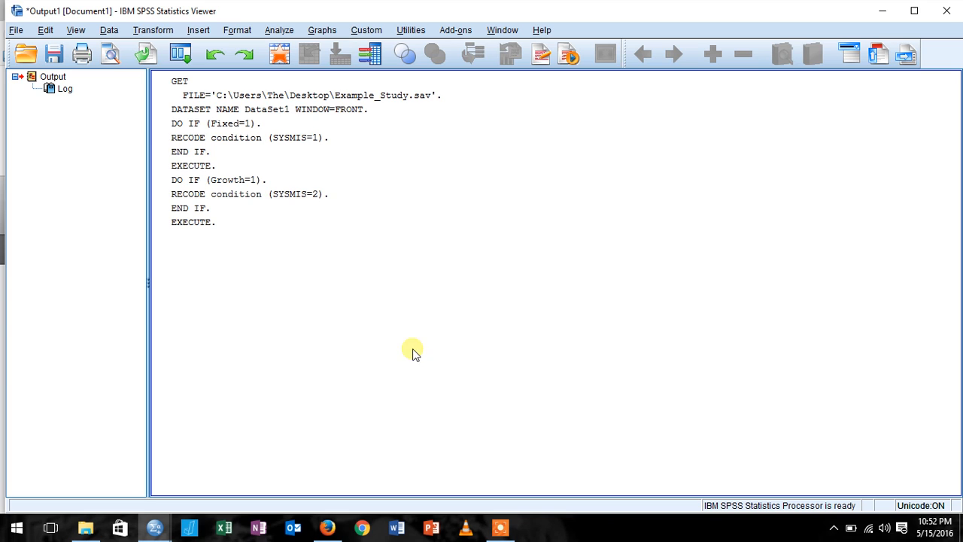
- Bring up Recode into Same Variables for condition again and set its case restriction to None=1, displaying variable names in the list
left_click(152, 30)
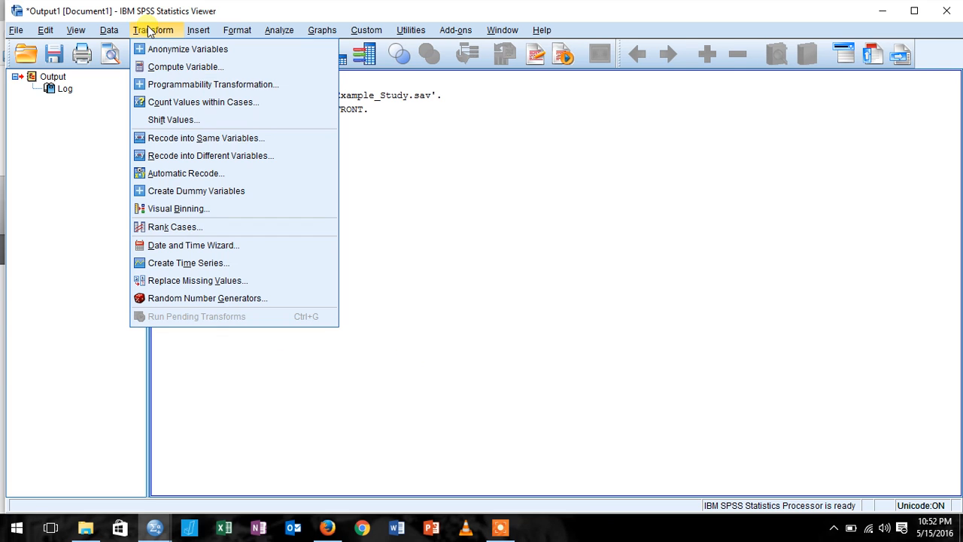
left_click(178, 139)
left_click(519, 289)
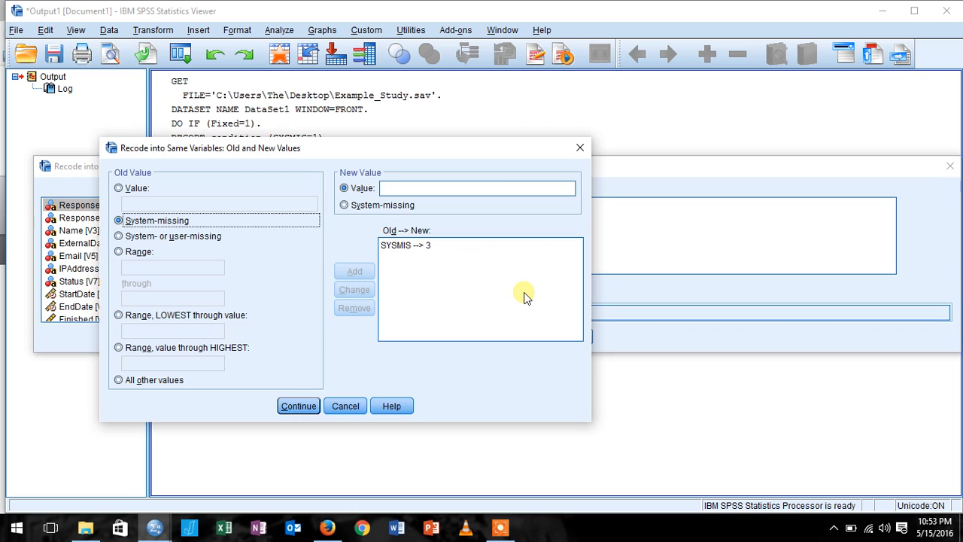
left_click(580, 148)
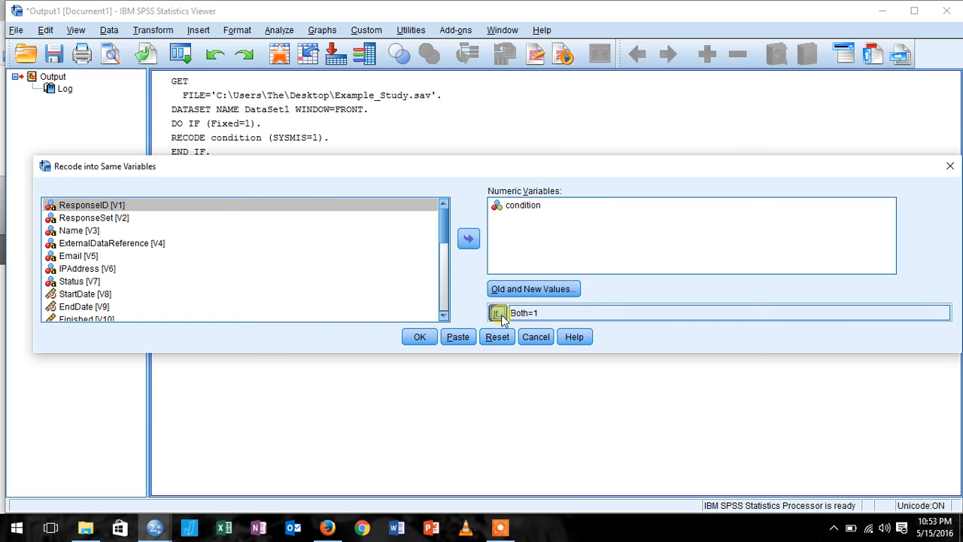
left_click(502, 316)
left_click(418, 124)
left_click_drag(413, 125, 365, 123)
key("BackSpace")
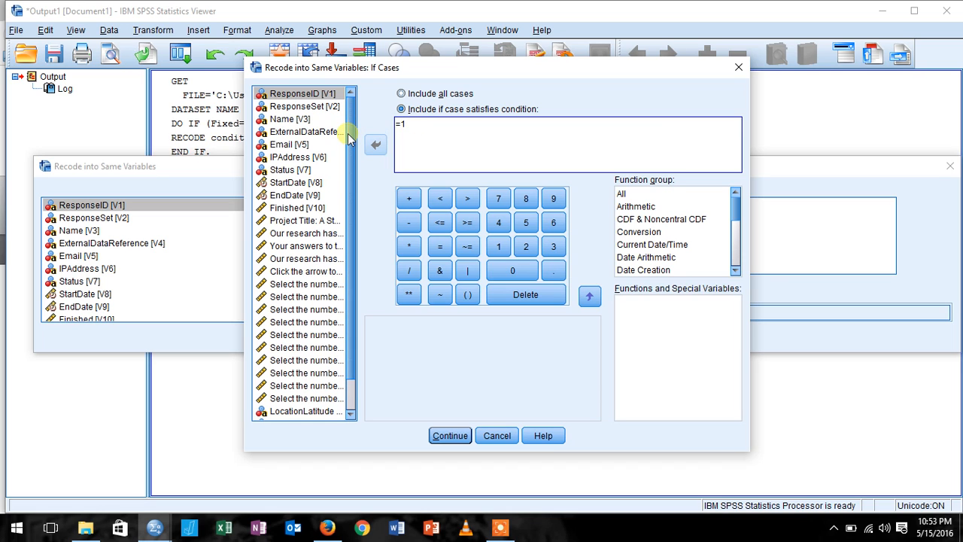
scroll(349, 180, "down", 1)
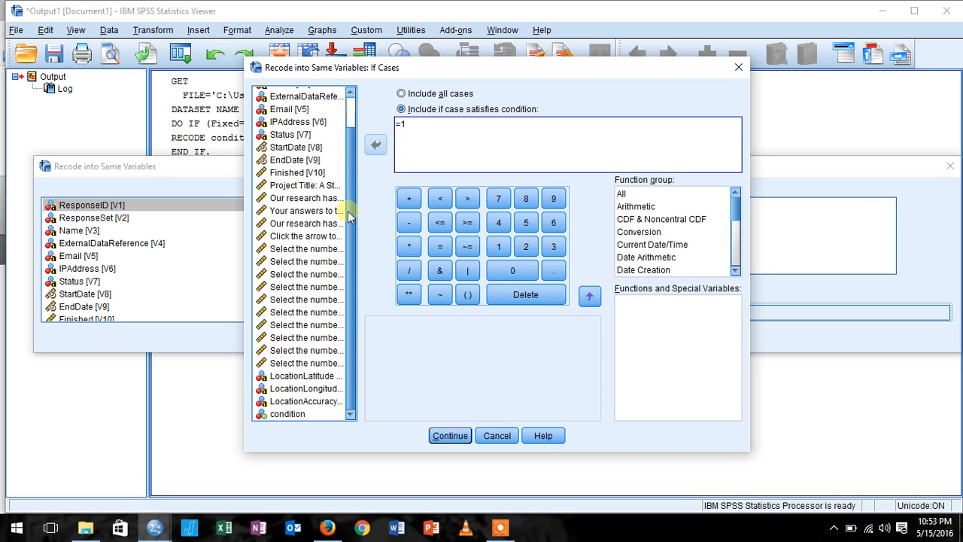
right_click(308, 211)
left_click(321, 228)
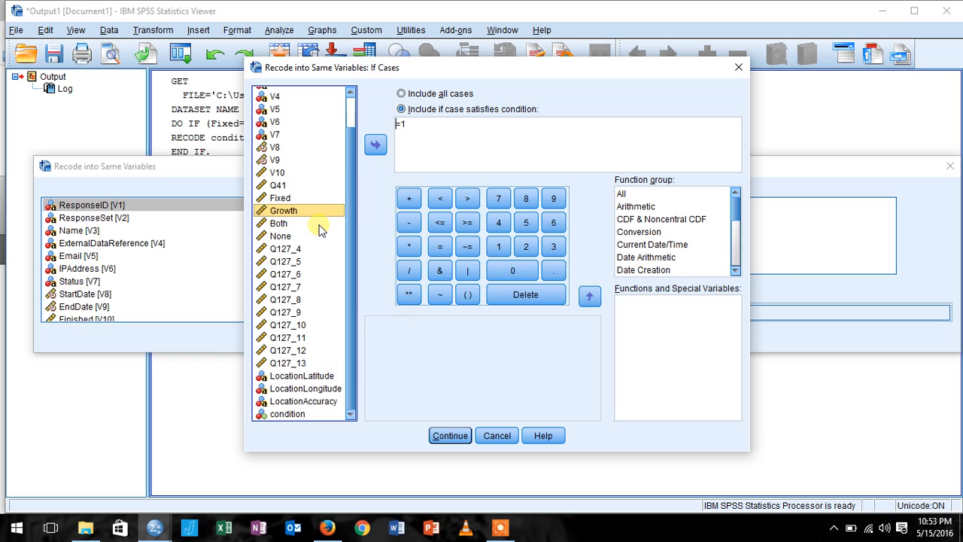
left_click(278, 236)
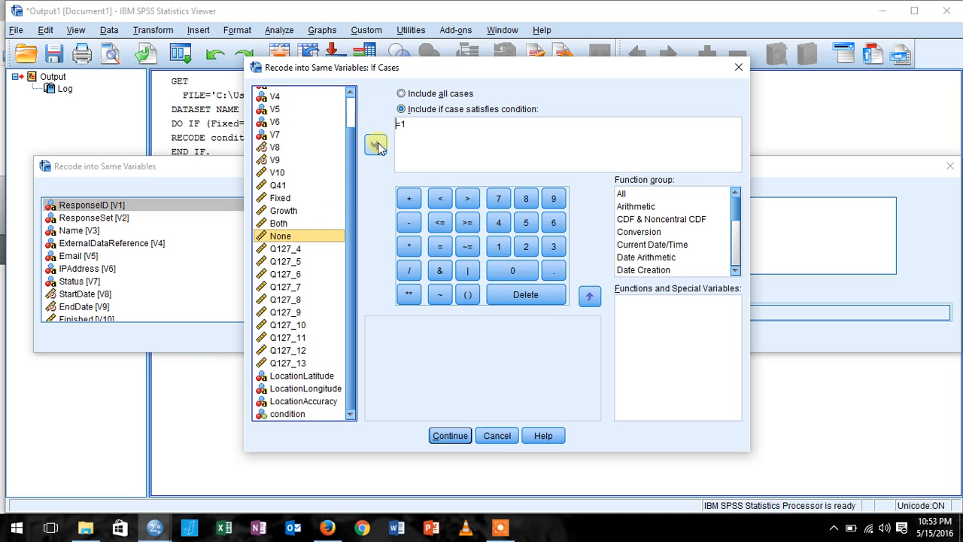
left_click(377, 145)
left_click(451, 435)
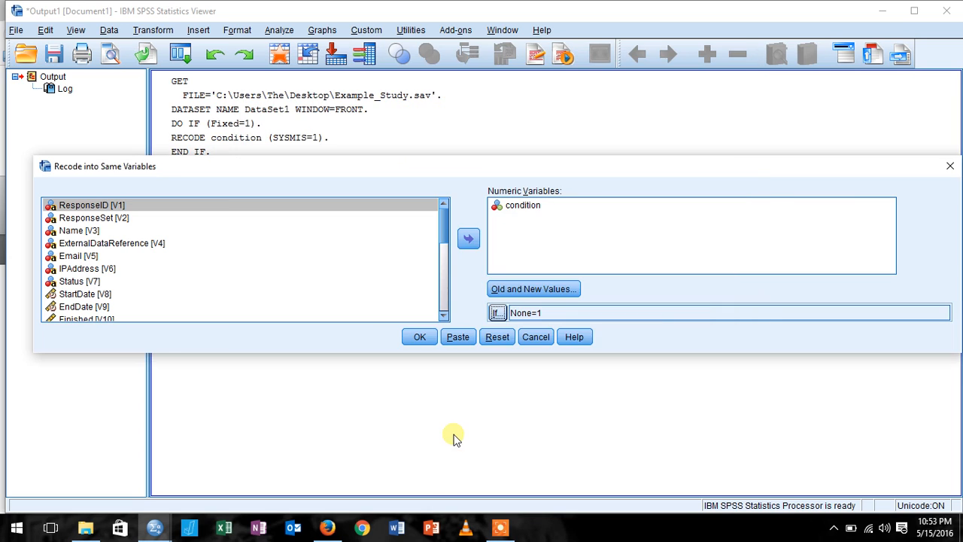
- Change the recode rule so that system-missing values of condition become 4, run the recode and return to the condition column in the data
left_click(536, 289)
left_click(420, 248)
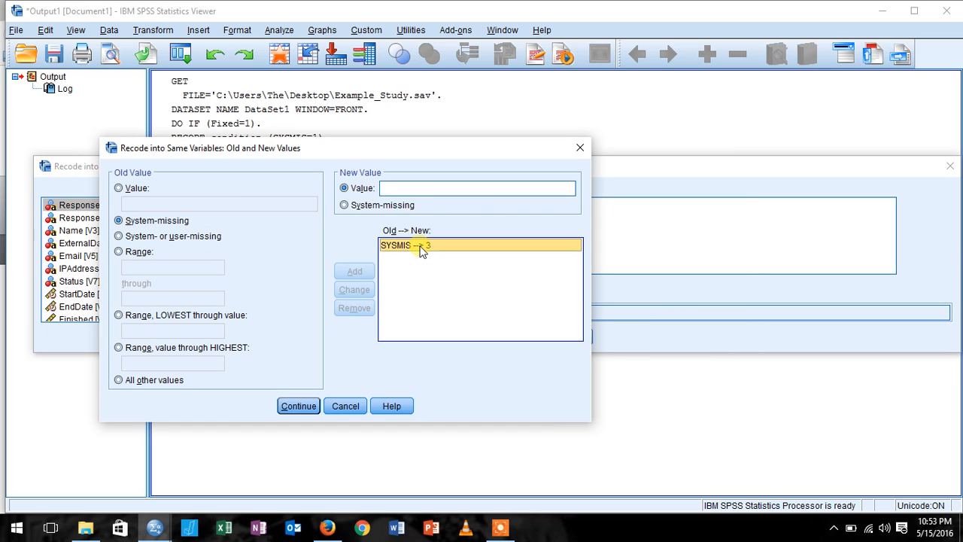
left_click(394, 194)
type("4")
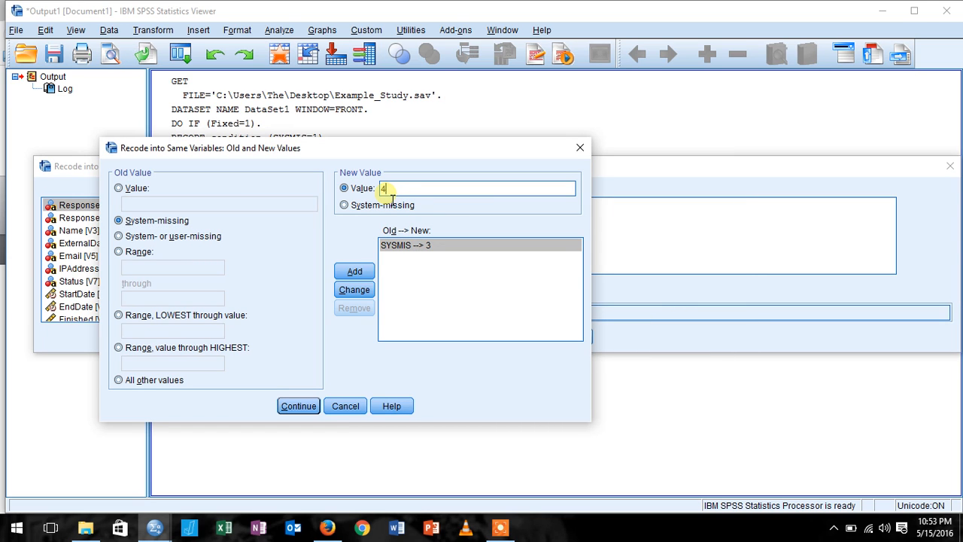
left_click(359, 290)
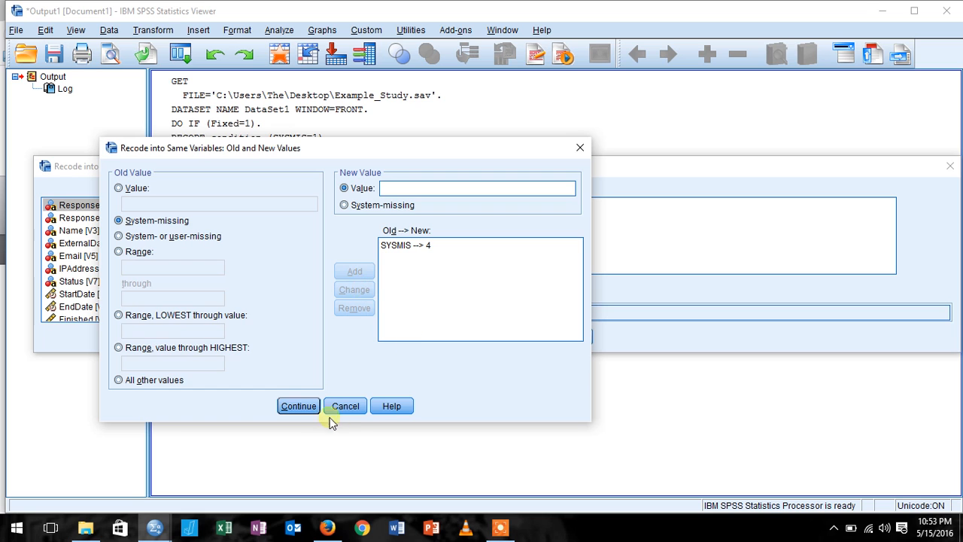
left_click(299, 406)
left_click(417, 338)
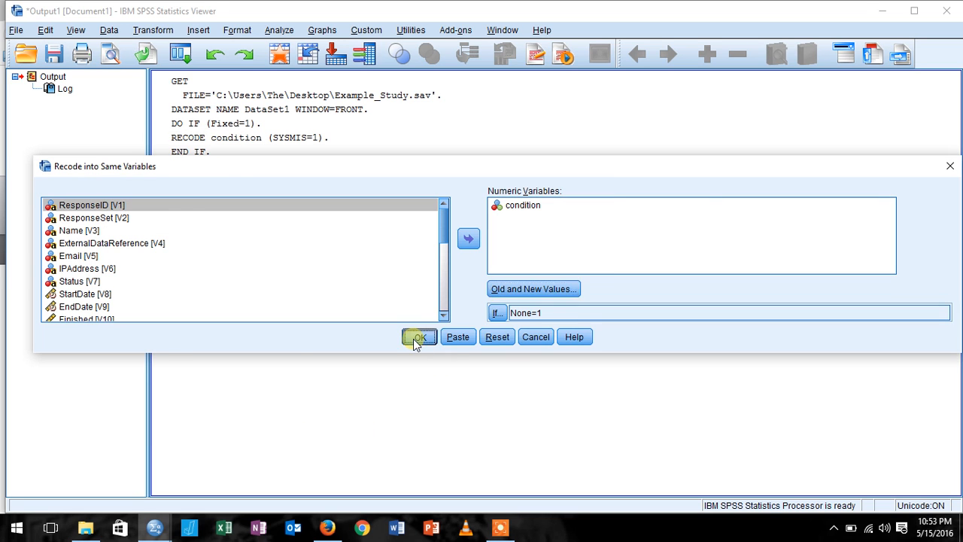
left_click(885, 13)
left_click_drag(518, 460, 796, 457)
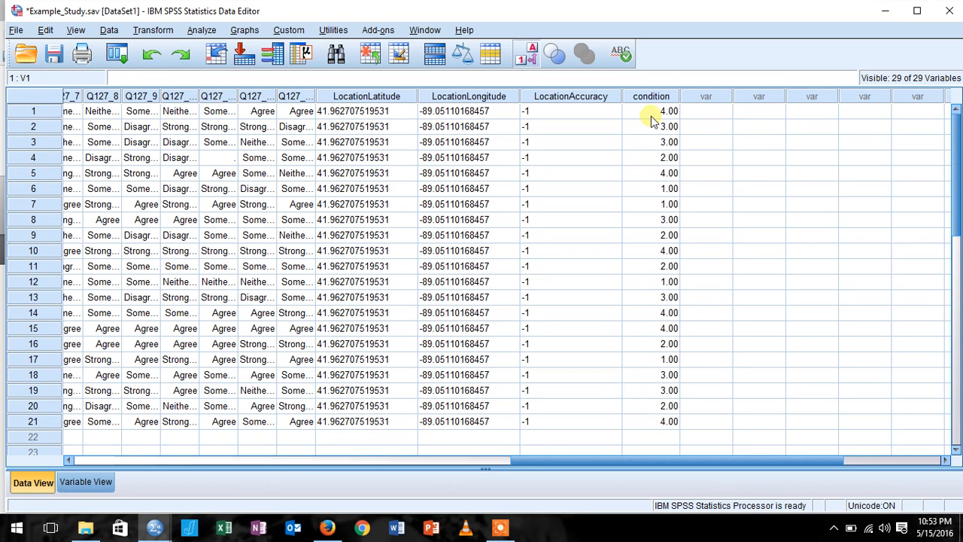
- Start defining value labels for the condition variable, labelling 1 as "fixed" and 2 as "growth"
left_click(99, 481)
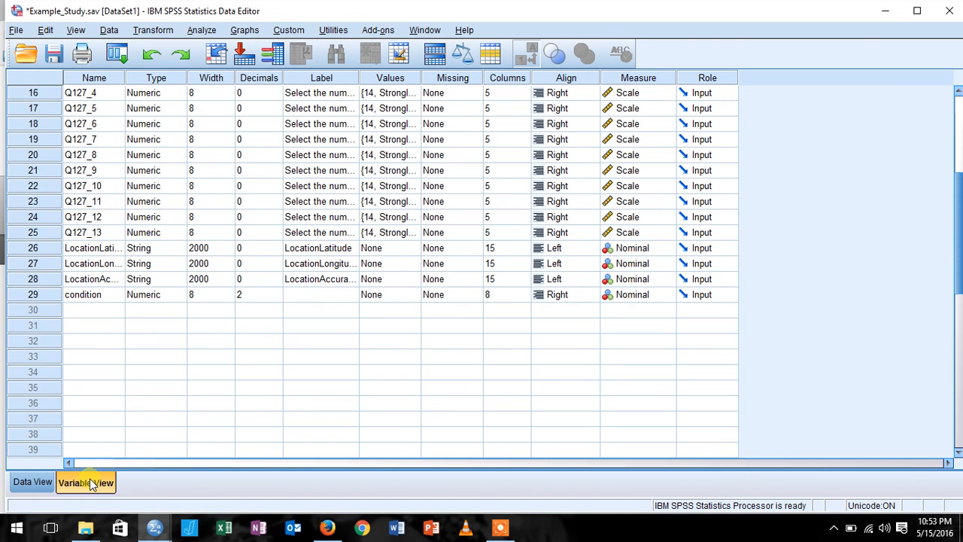
left_click(404, 294)
left_click(414, 296)
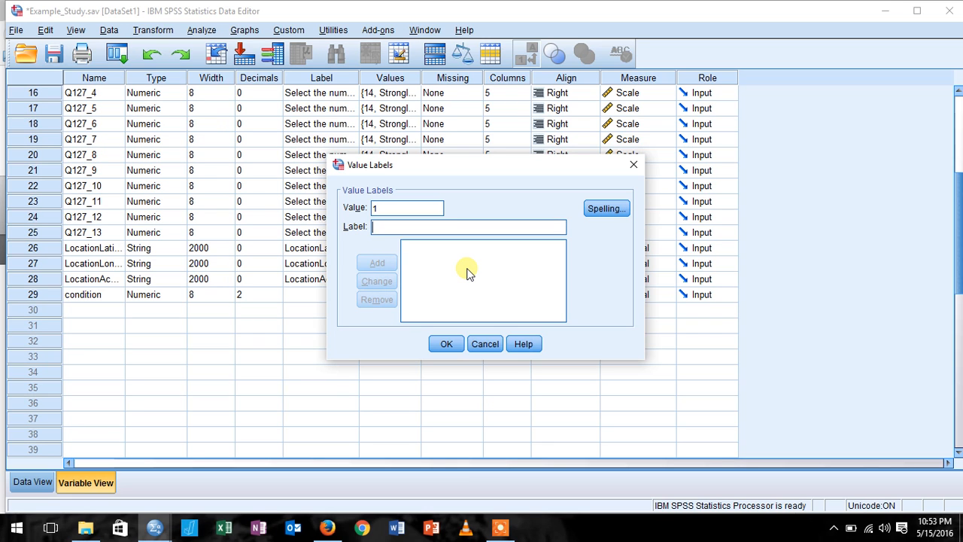
type("fixed")
key("Return")
type("growth")
key("Return")
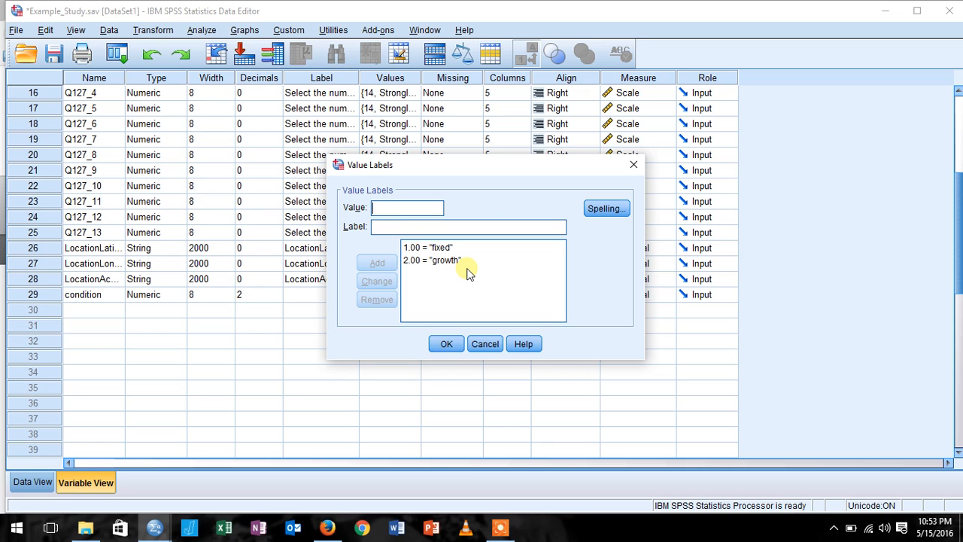
- Add the condition value labels 3 = "both" and 4 = "none", apply them and go back to the data values
type("both")
key("Return")
type("none")
key("Return")
left_click(446, 344)
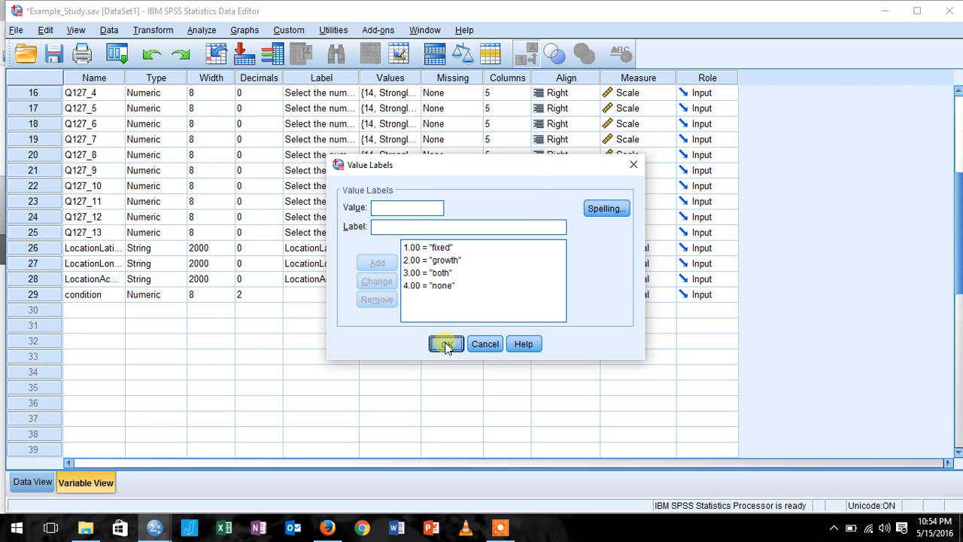
left_click(33, 481)
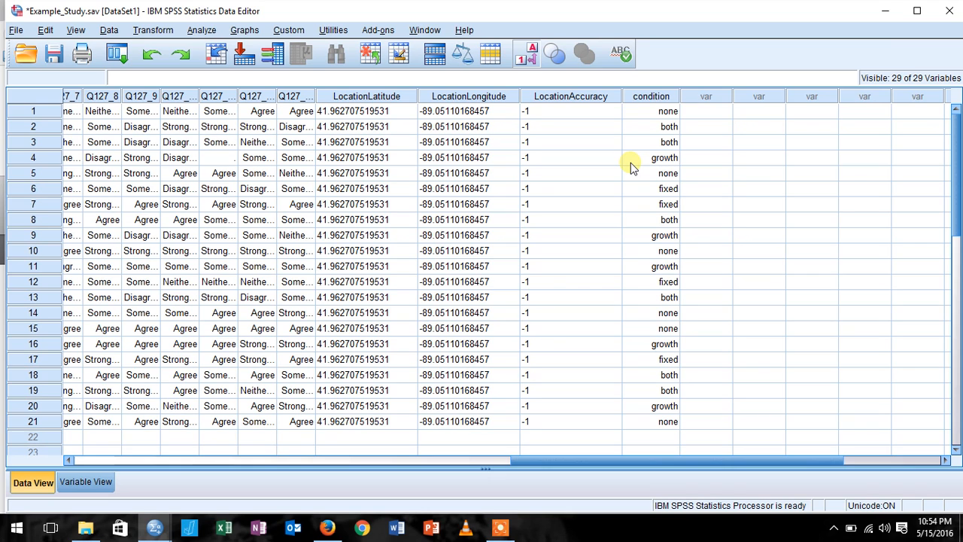
- Set up Recode into Different Variables with condition as the input variable, listing the variables by name
left_click(153, 30)
left_click(188, 155)
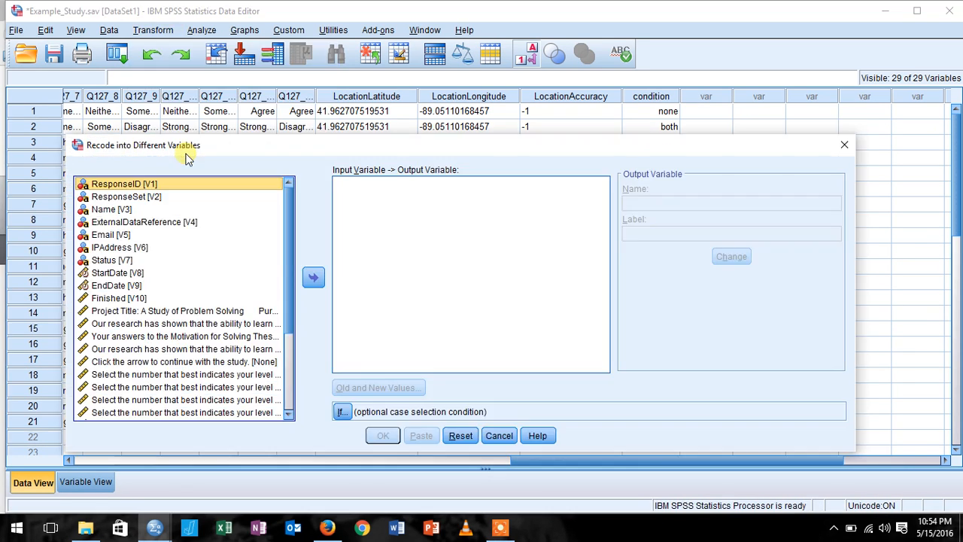
right_click(244, 272)
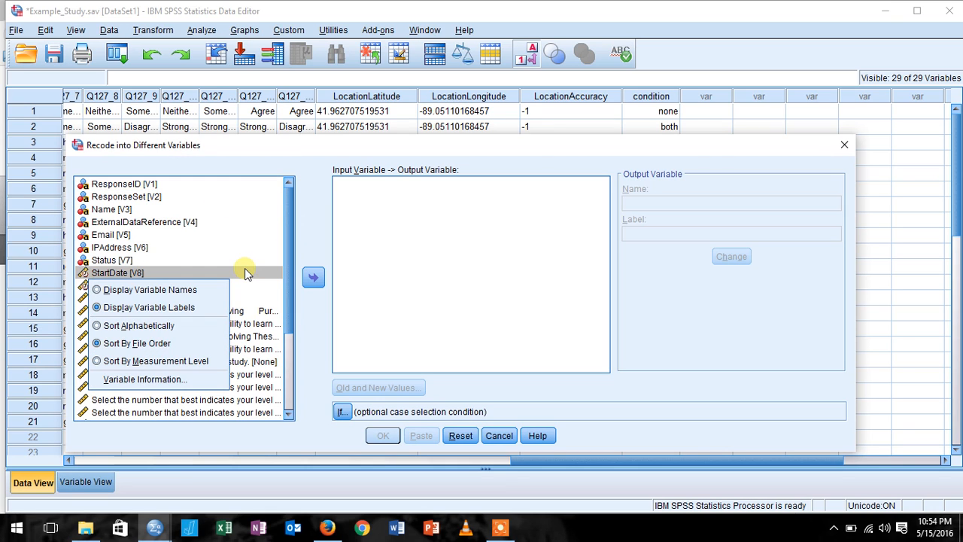
left_click(193, 291)
scroll(133, 354, "down", 4)
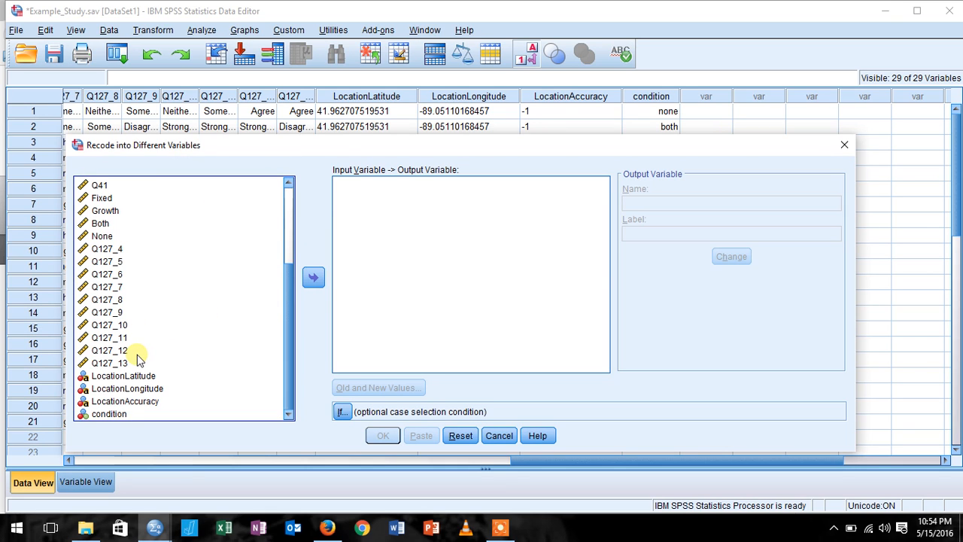
left_click(119, 414)
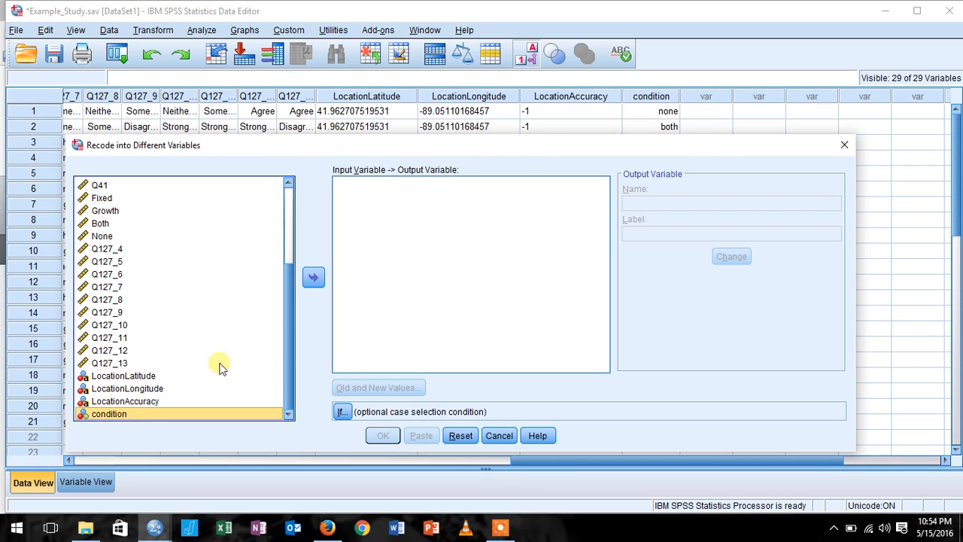
left_click(313, 279)
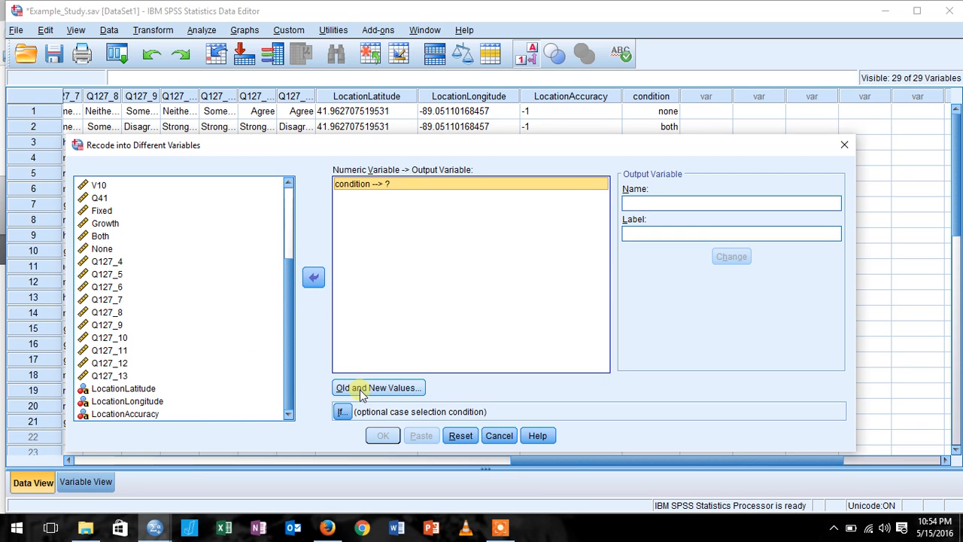
- Name the output variable for condition IV_fixed and assign it
left_click(689, 203)
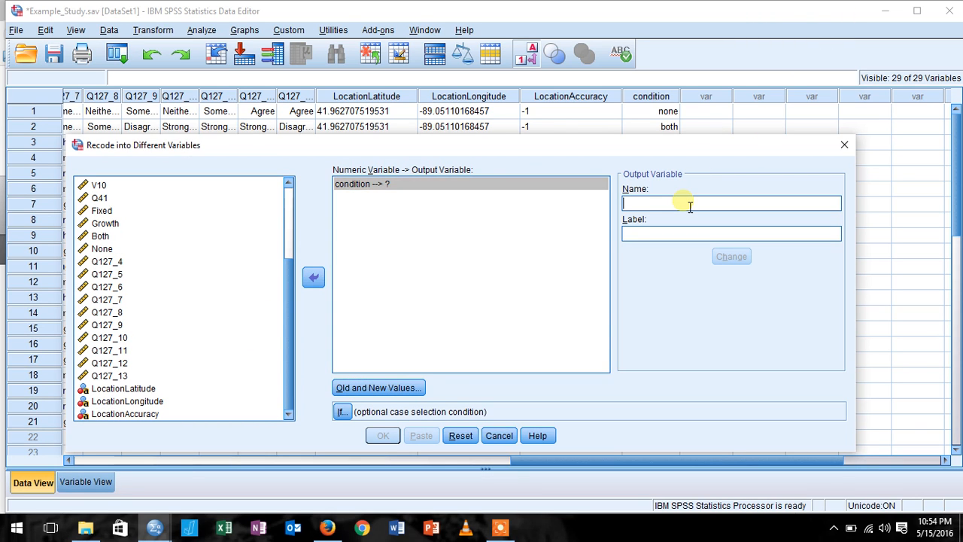
type("IV")
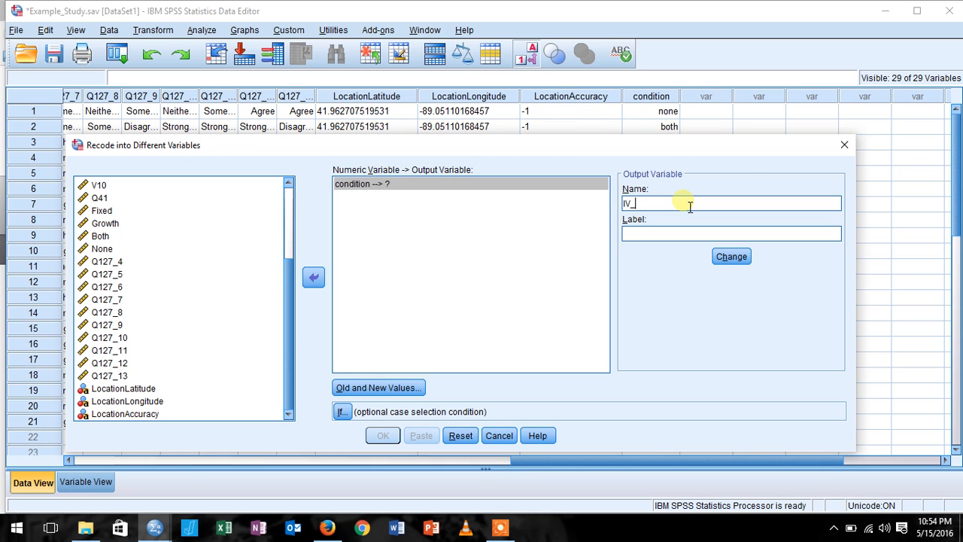
type("_fixed")
left_click(731, 256)
- Define recode rules for IV_fixed that turn old value 1 into 1 and old value 2 into 0
left_click(417, 388)
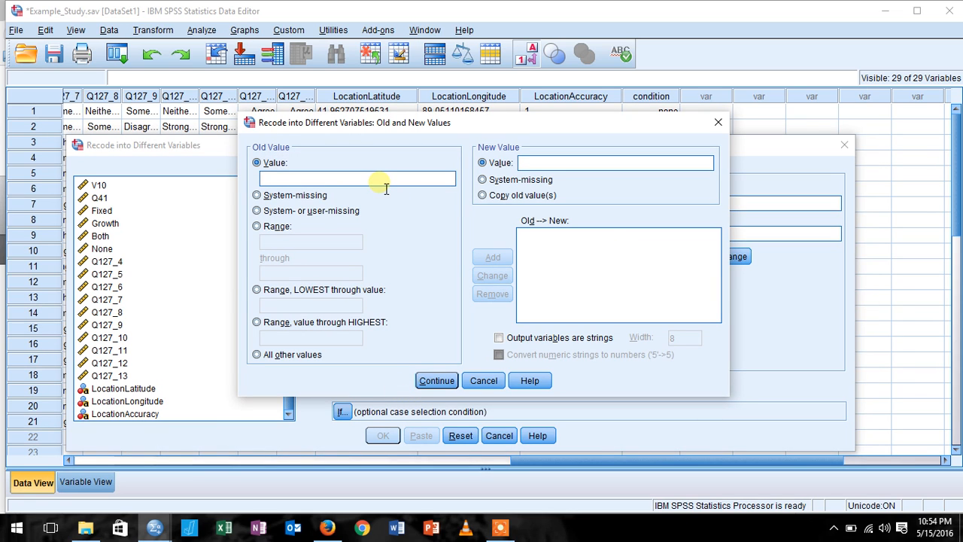
left_click(550, 165)
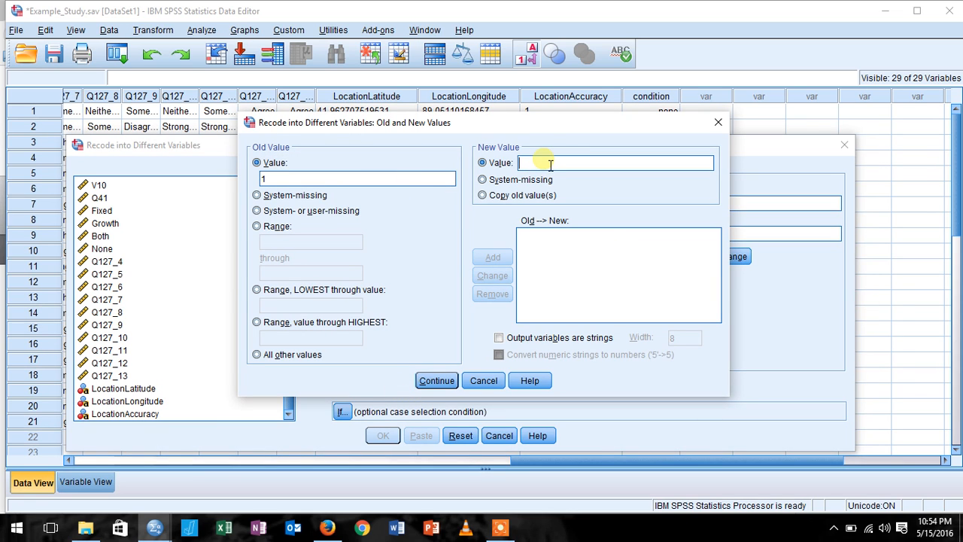
type("1")
left_click(493, 257)
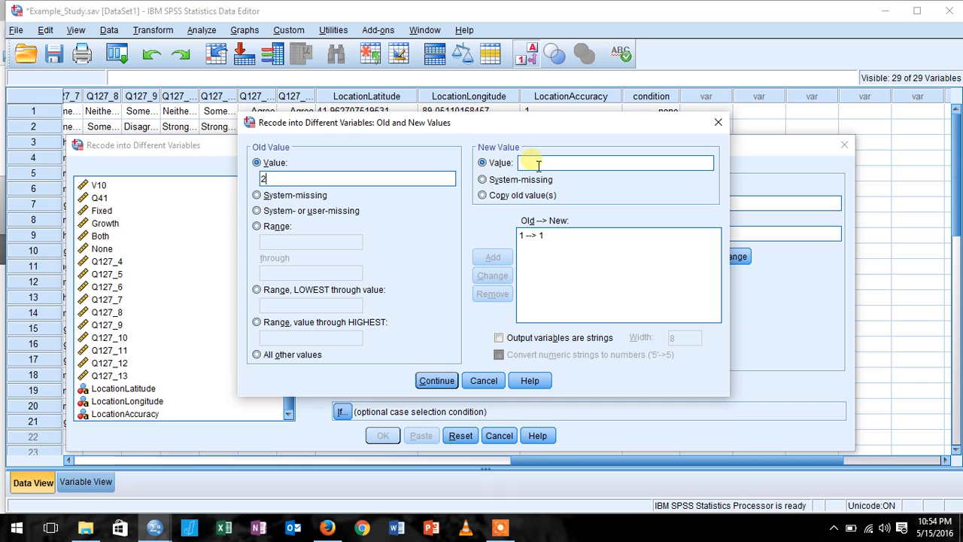
type("0")
left_click(493, 256)
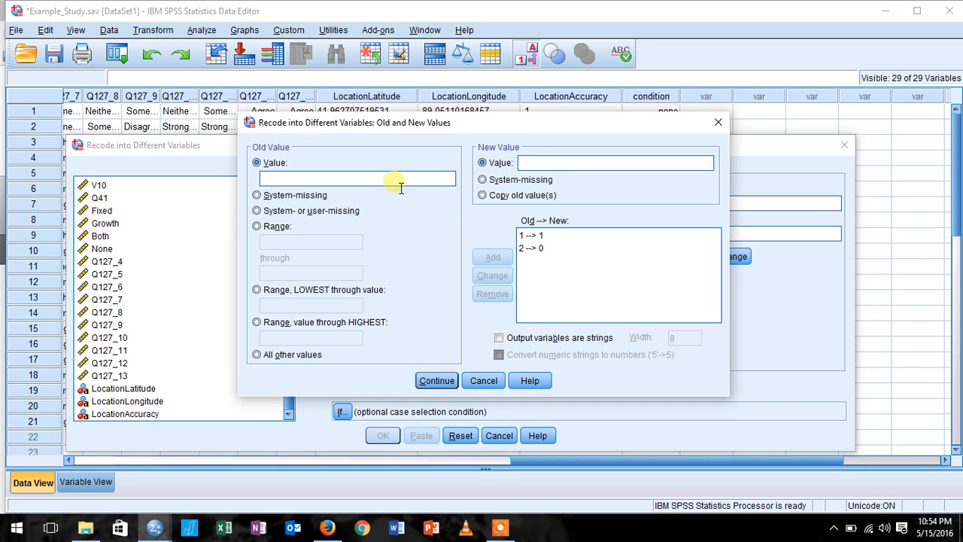
- Add recode rules for IV_fixed that turn old value 3 into 1 and old value 4 into 0
left_click(594, 165)
type("1")
left_click(492, 258)
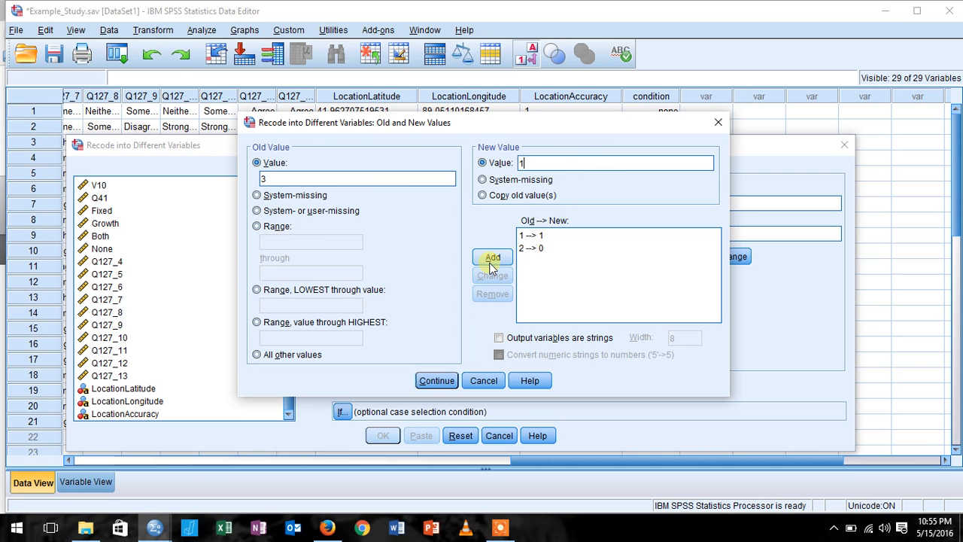
left_click(396, 183)
type("4")
left_click(533, 164)
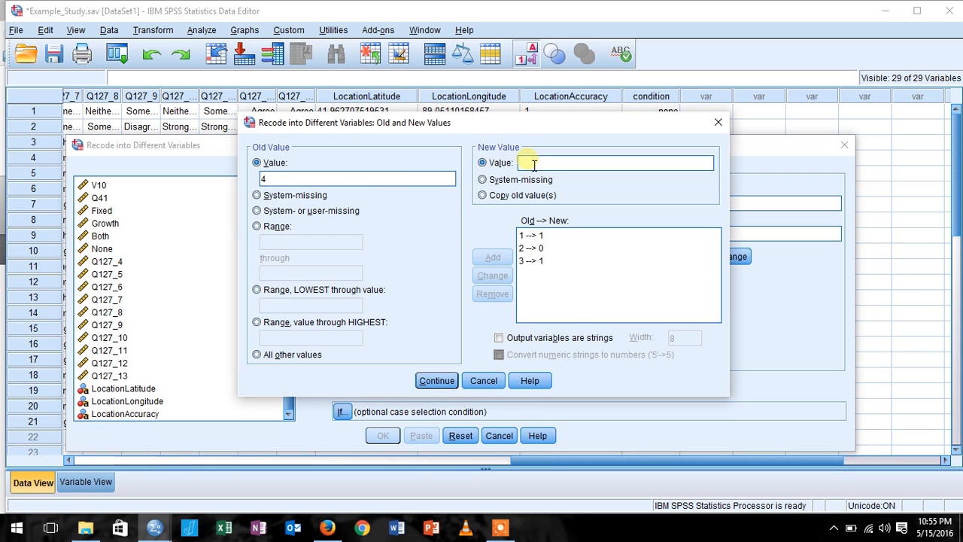
type("0")
left_click(492, 257)
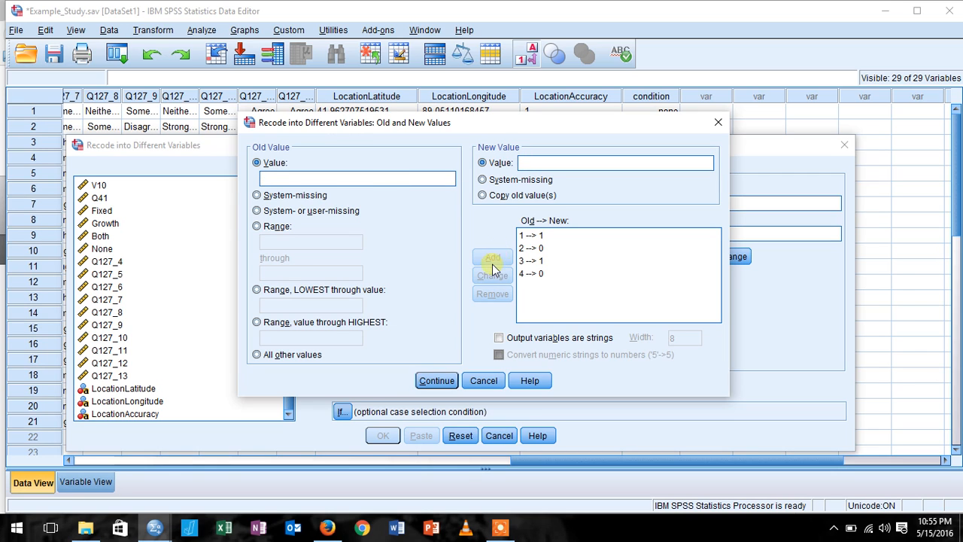
- Accept the old and new values, run the recode into IV_fixed and return to the data
left_click(434, 382)
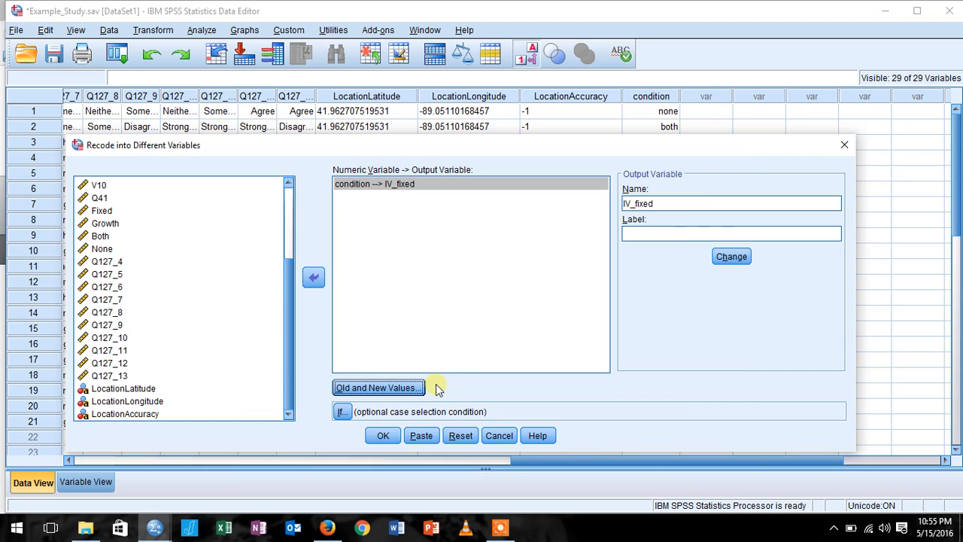
left_click(386, 434)
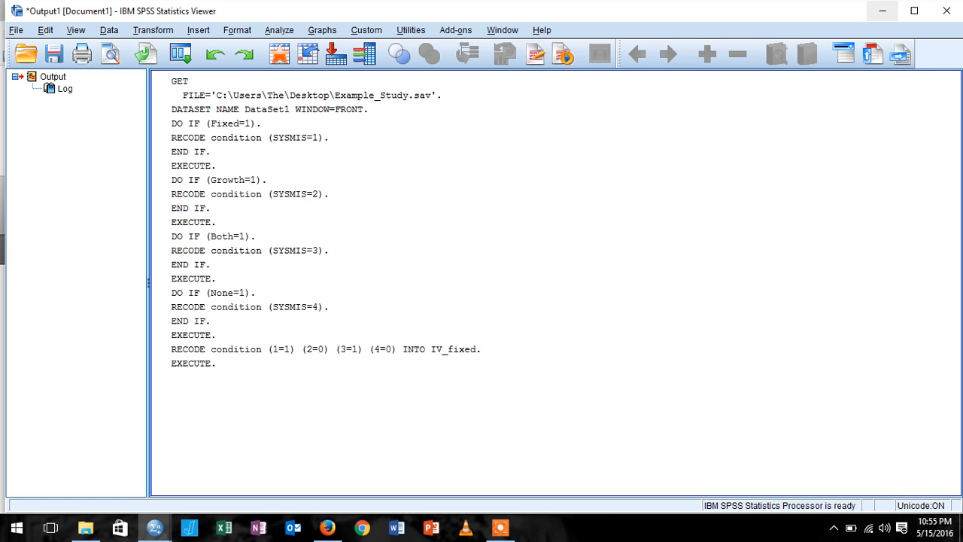
left_click(880, 12)
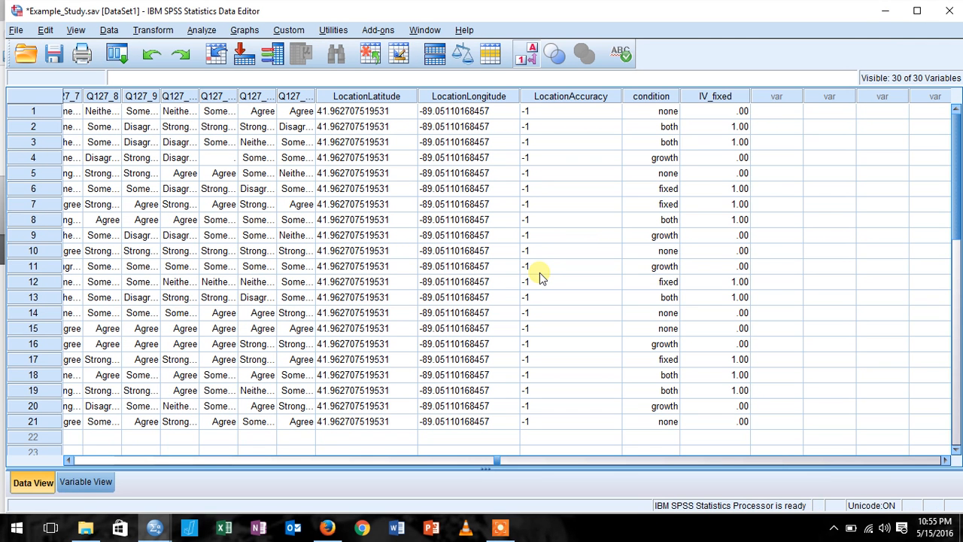
- Reopen Recode into Different Variables and change the output variable for condition to IV_growth
left_click(152, 30)
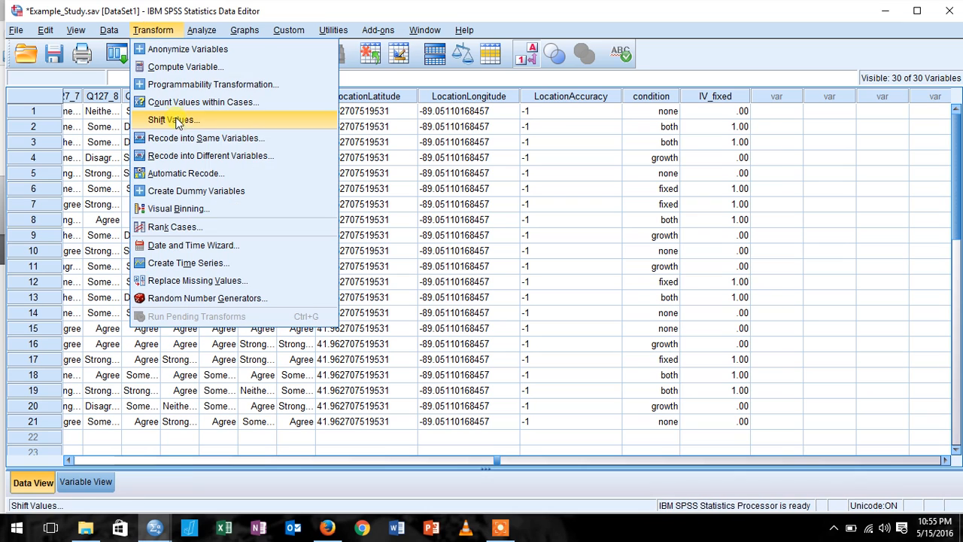
left_click(180, 156)
left_click(397, 186)
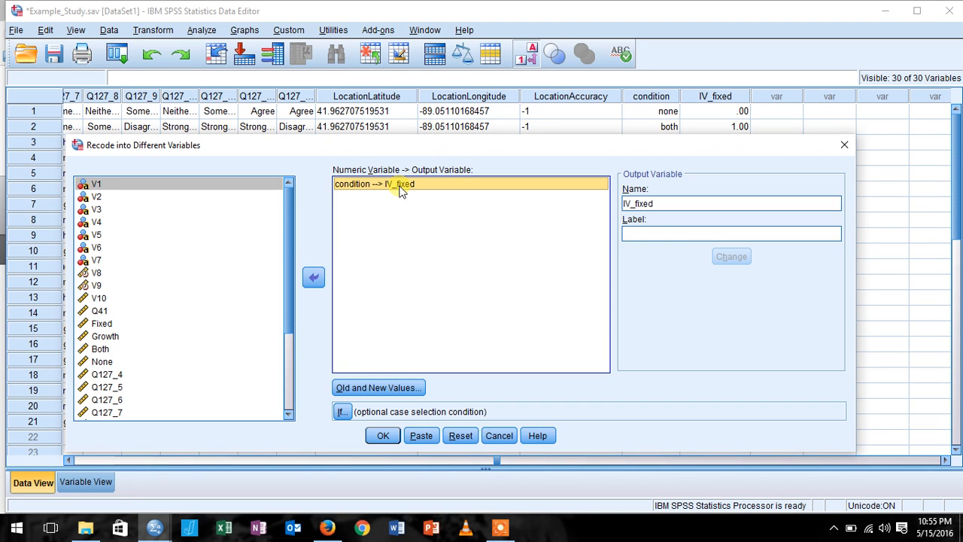
double_click(655, 203)
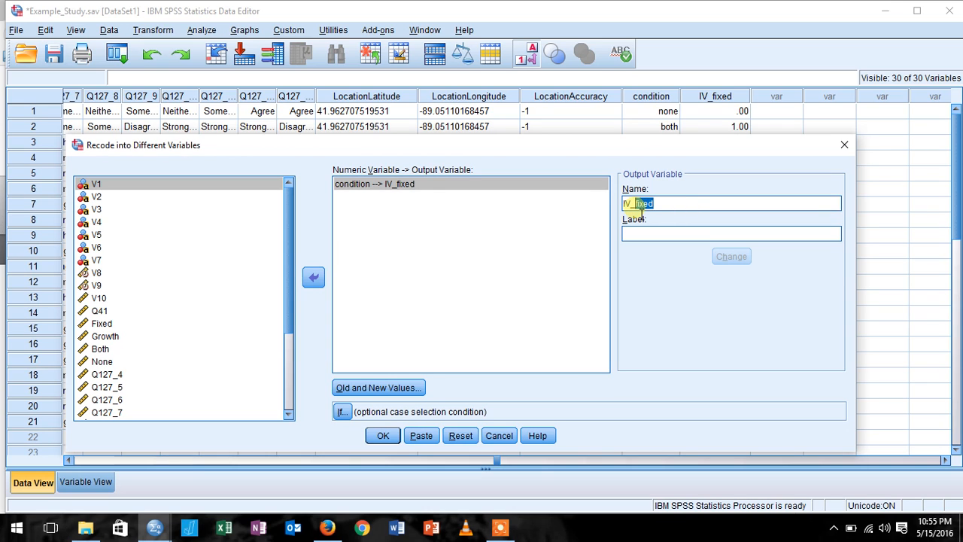
type("growth")
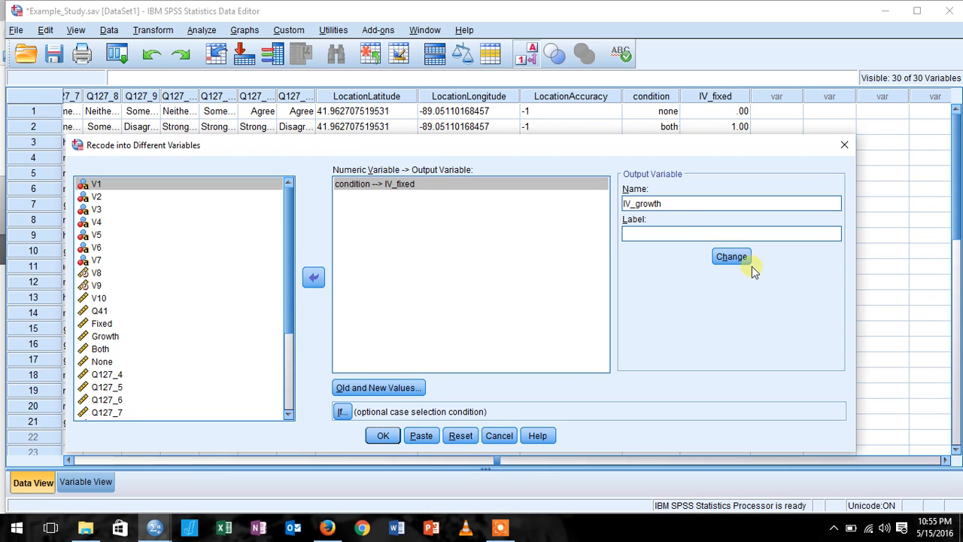
left_click(732, 256)
- Remove the recode rules for old values 1, 2 and 3 from the IV_growth recode
left_click(395, 388)
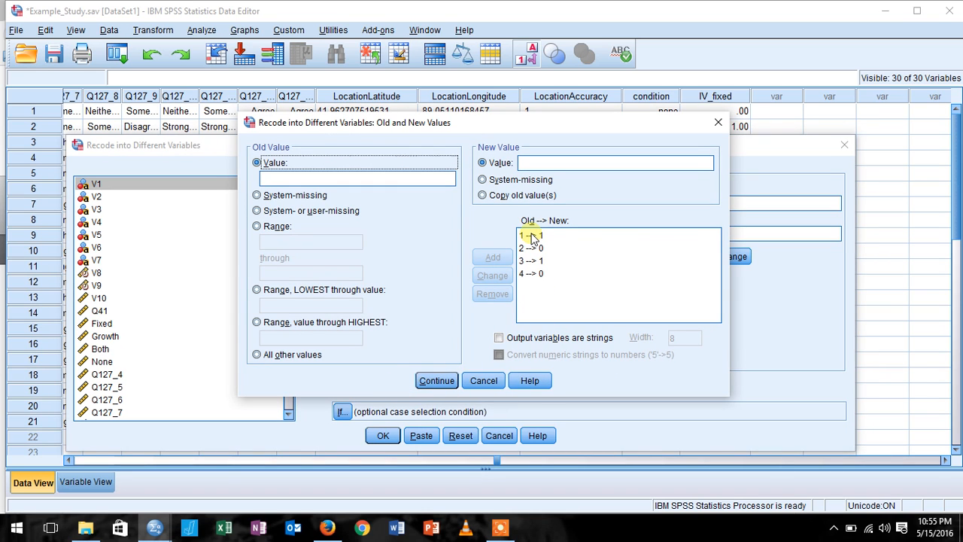
left_click(531, 236)
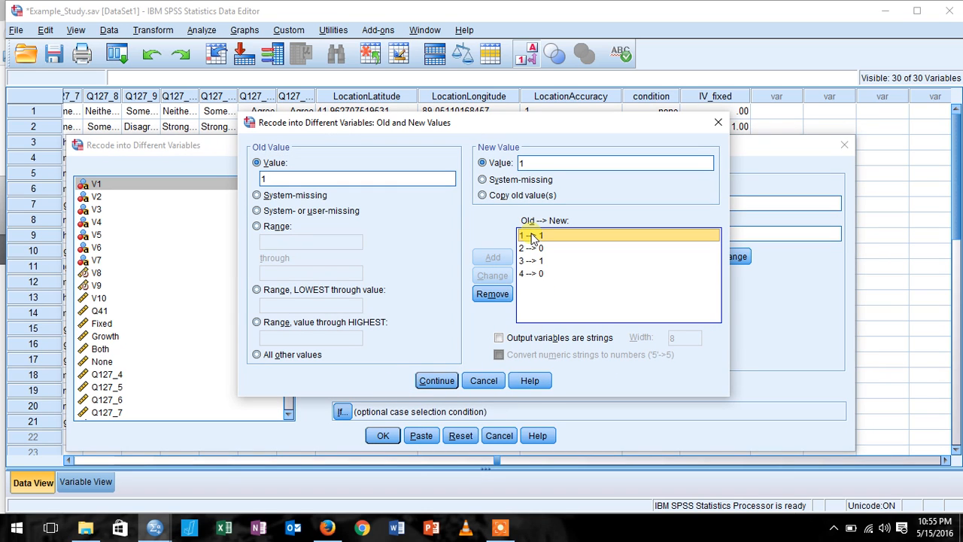
left_click(501, 293)
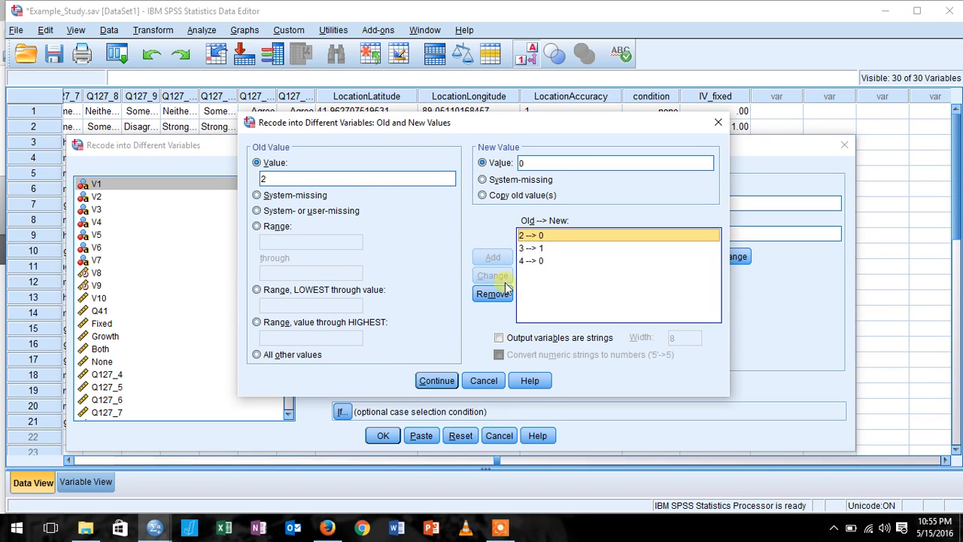
left_click(504, 293)
left_click(530, 235)
left_click(497, 295)
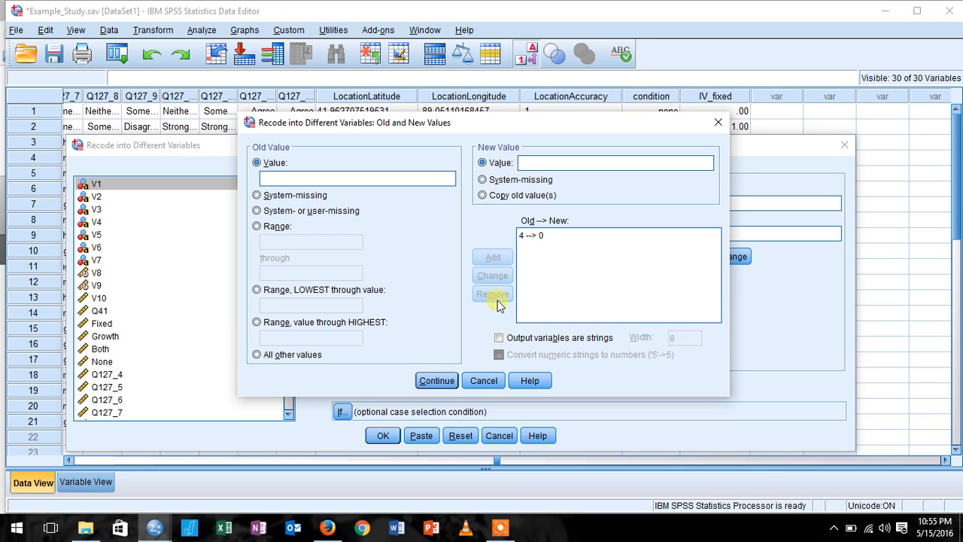
- Remove the recode rule for old value 4 and add a rule turning old value 1 into 0 for IV_growth
left_click(536, 236)
left_click(496, 299)
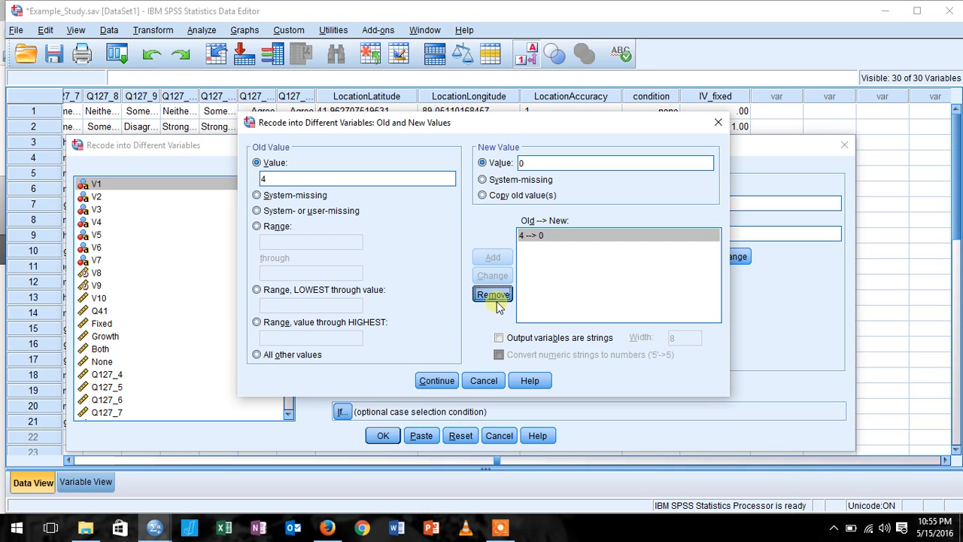
left_click(373, 181)
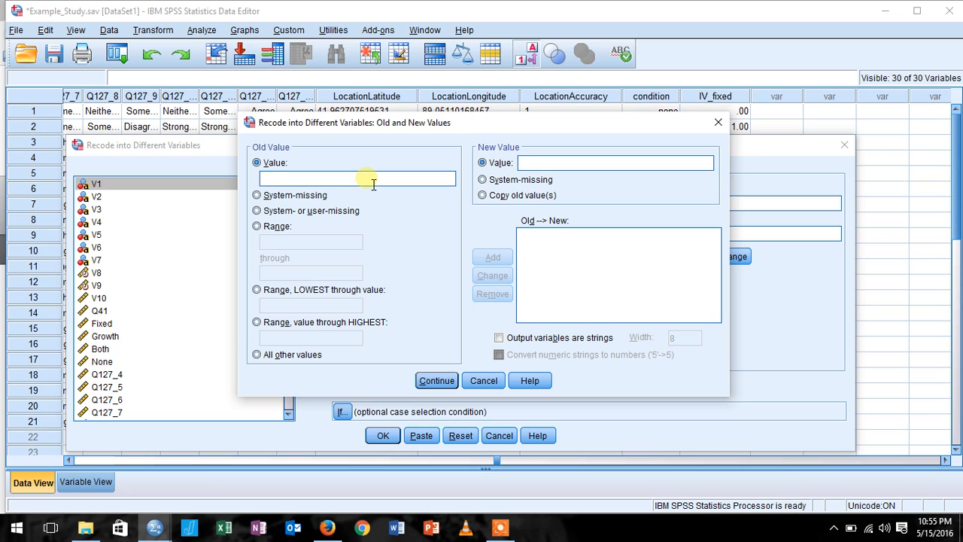
type("1")
left_click(591, 167)
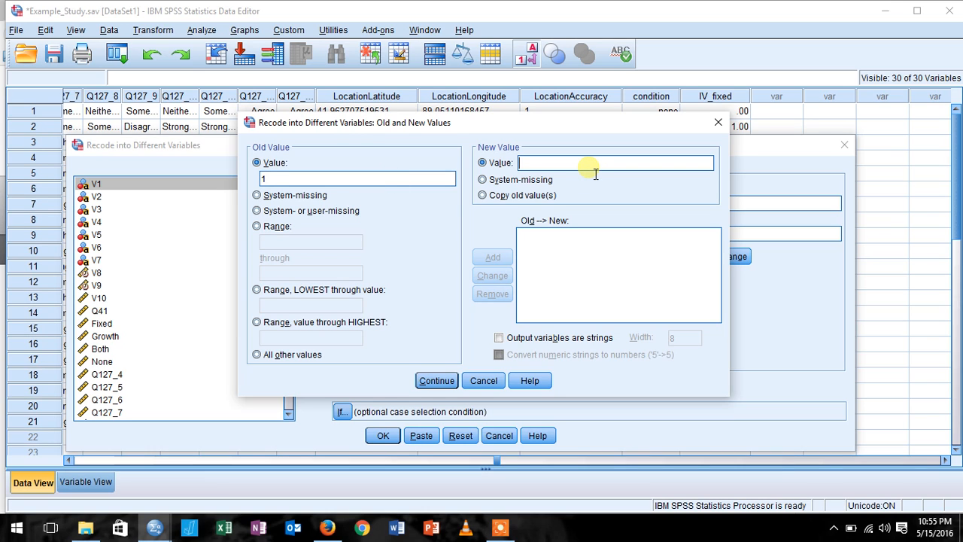
type("0")
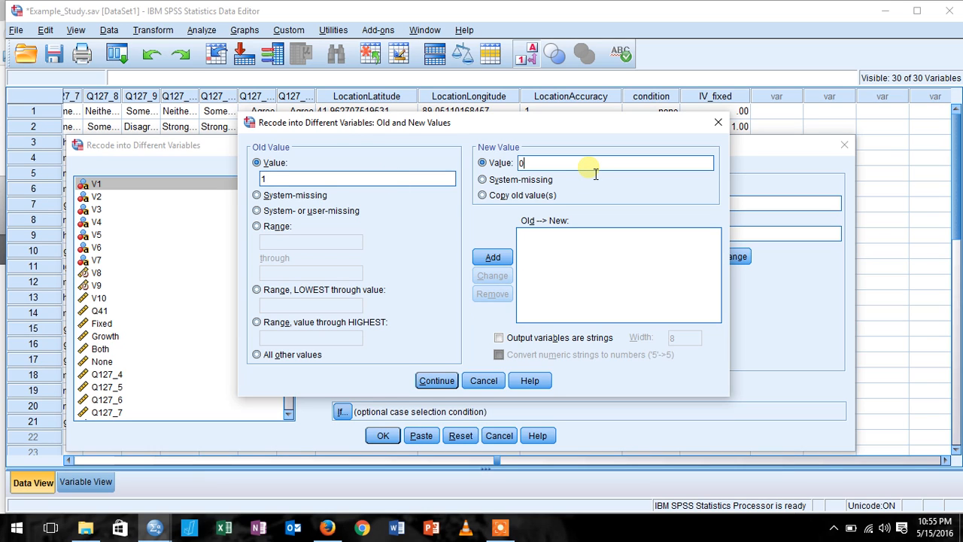
left_click(492, 257)
- Add IV_growth recode rules that turn old values 2 and 3 each into 1
left_click(409, 178)
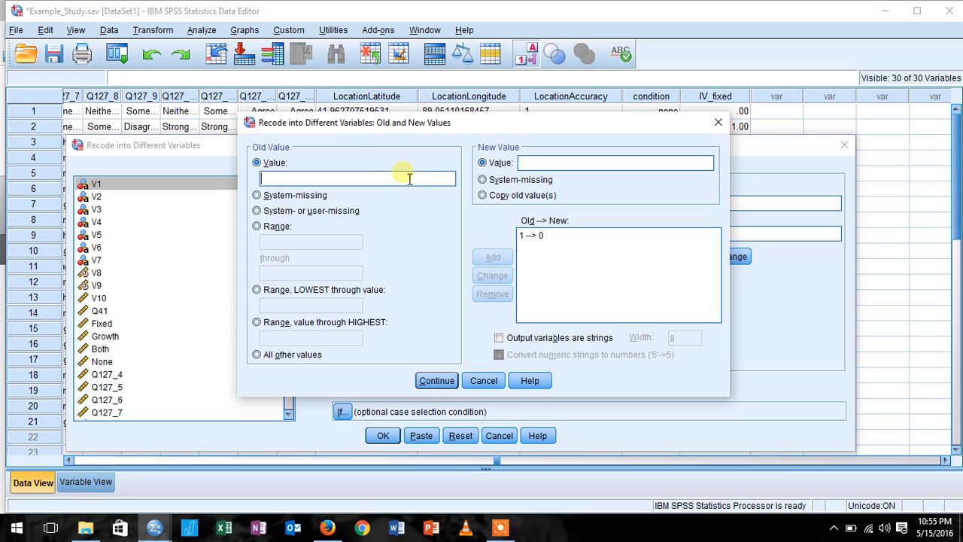
type("2")
left_click(526, 163)
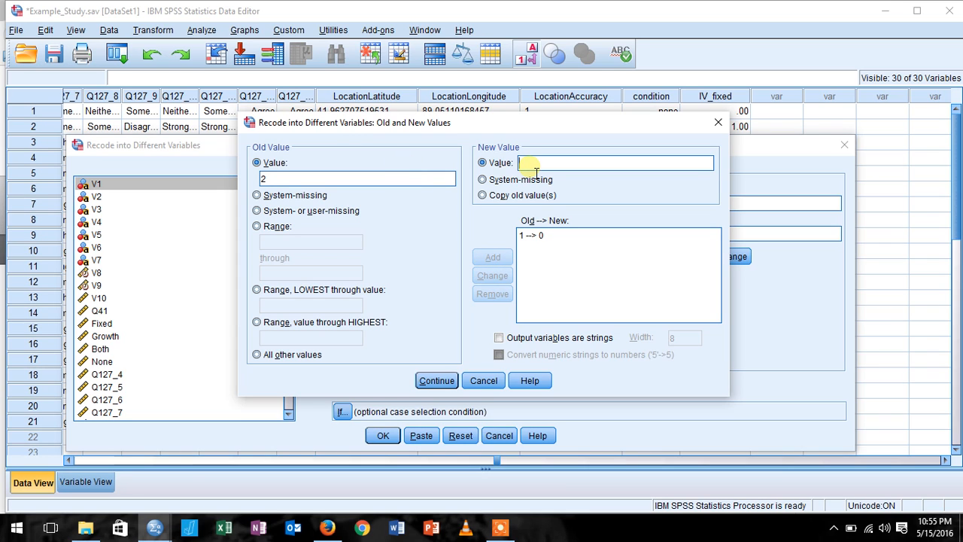
type("1")
left_click(492, 257)
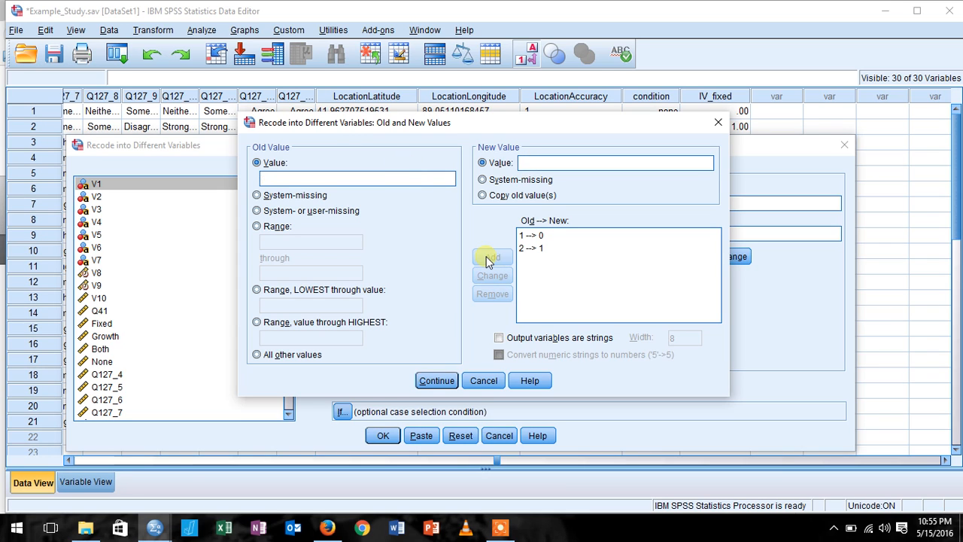
left_click(365, 179)
type("3")
left_click(530, 163)
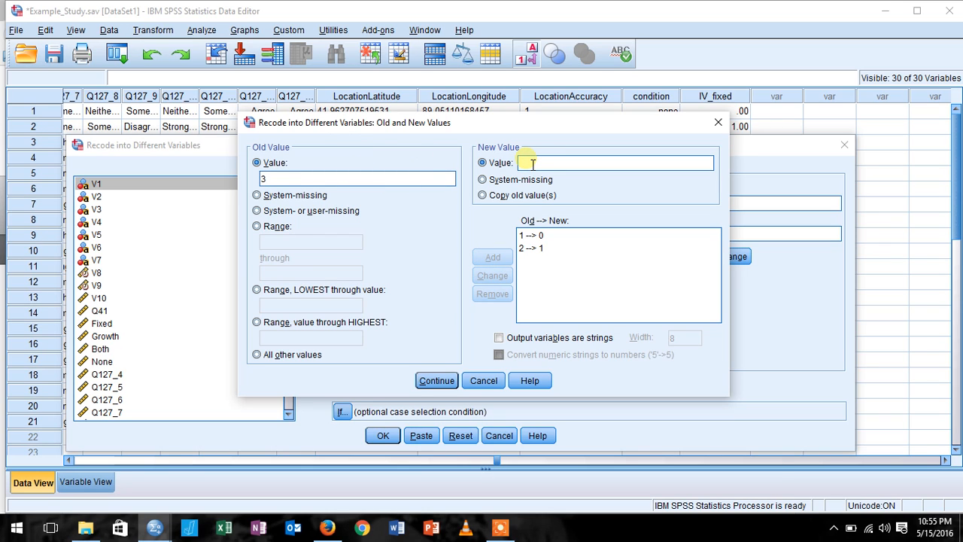
type("1")
left_click(492, 257)
- Add an IV_growth recode rule that turns old value 4 into 0
type("4")
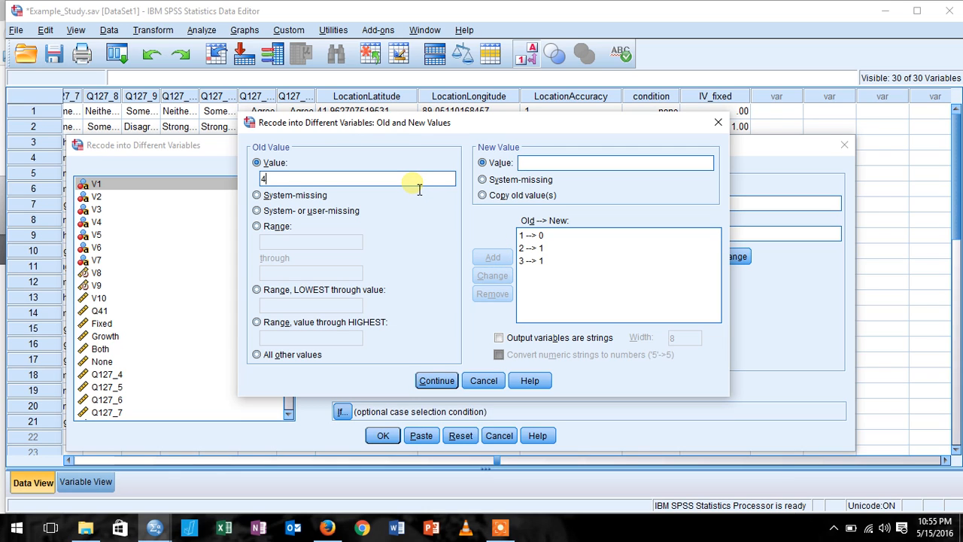
left_click(544, 163)
type("0")
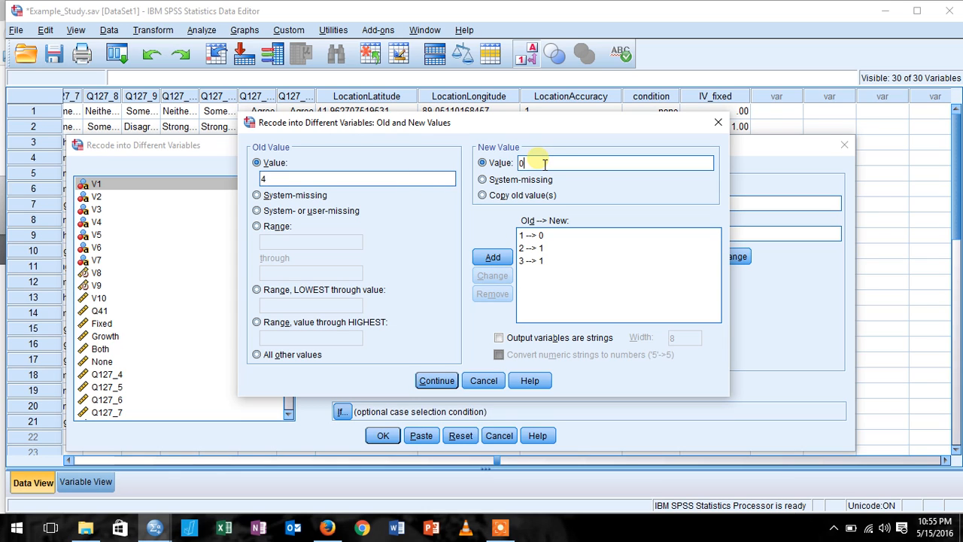
left_click(491, 258)
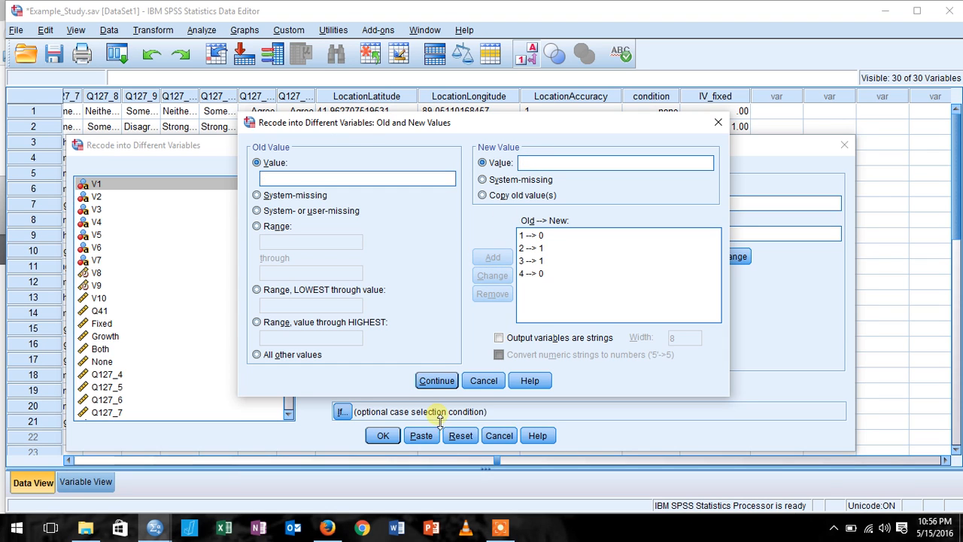
- Accept the old and new values, run the recode into IV_growth and minimize the output window
left_click(430, 381)
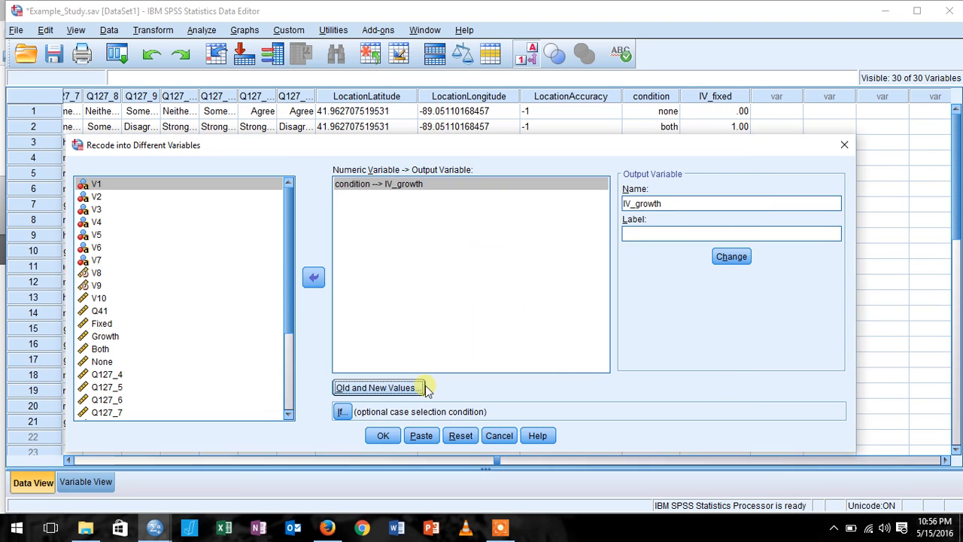
left_click(382, 436)
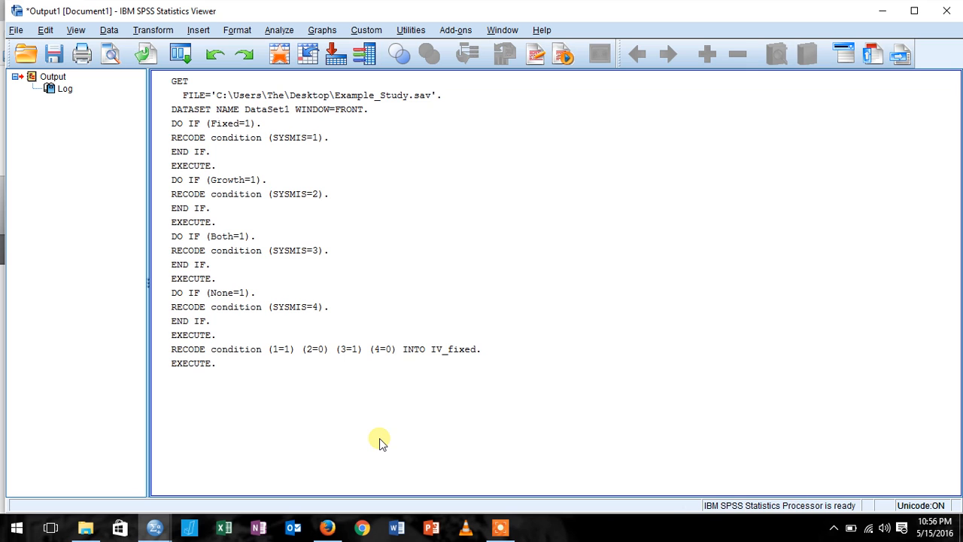
left_click(884, 10)
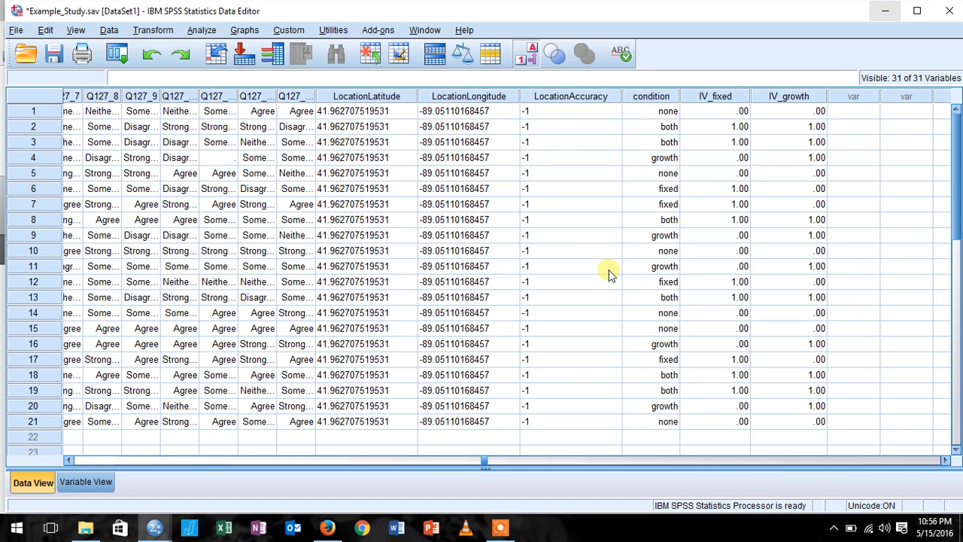
- Define value labels for the IV_fixed variable, with 0 as absent and 1 as present
left_click(86, 481)
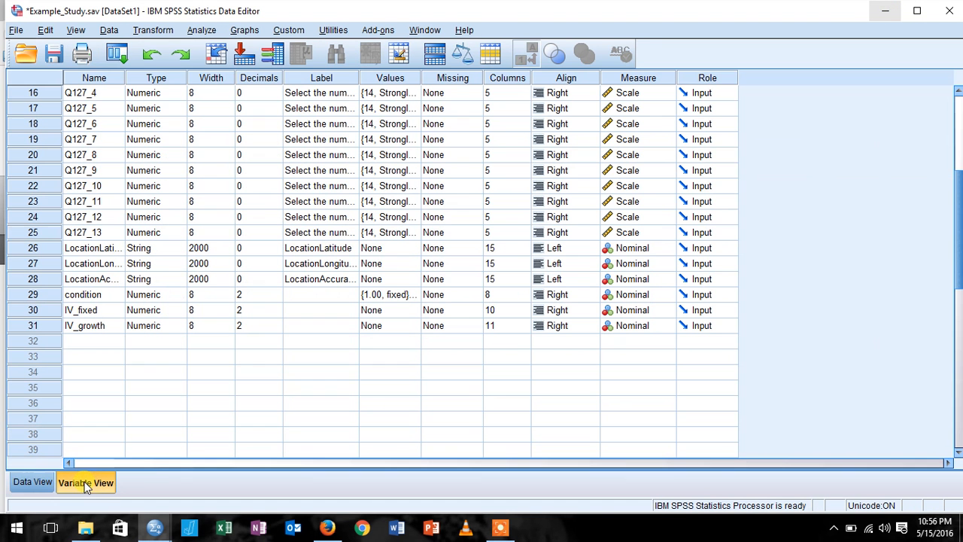
left_click(406, 310)
type("0")
key("Tab")
type("absent")
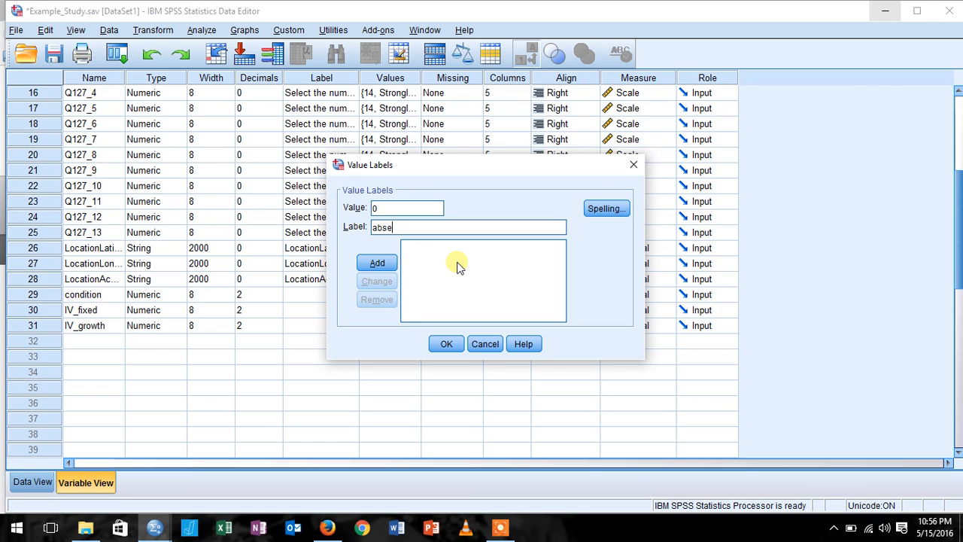
key("Return")
type("1")
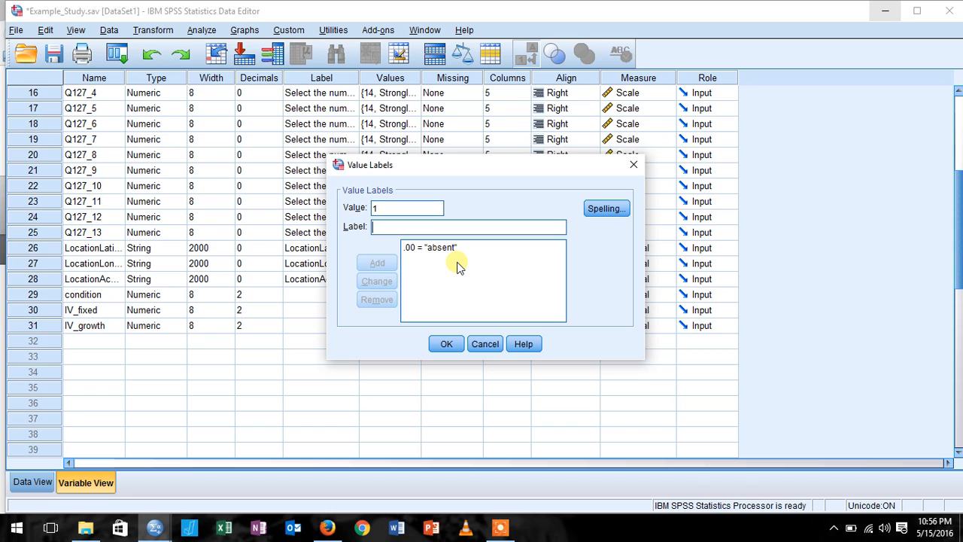
key("Tab")
type("present")
key("Return")
left_click(446, 343)
- Open the value labels of IV_growth and add the label absent for value 0
left_click(415, 326)
left_click(412, 325)
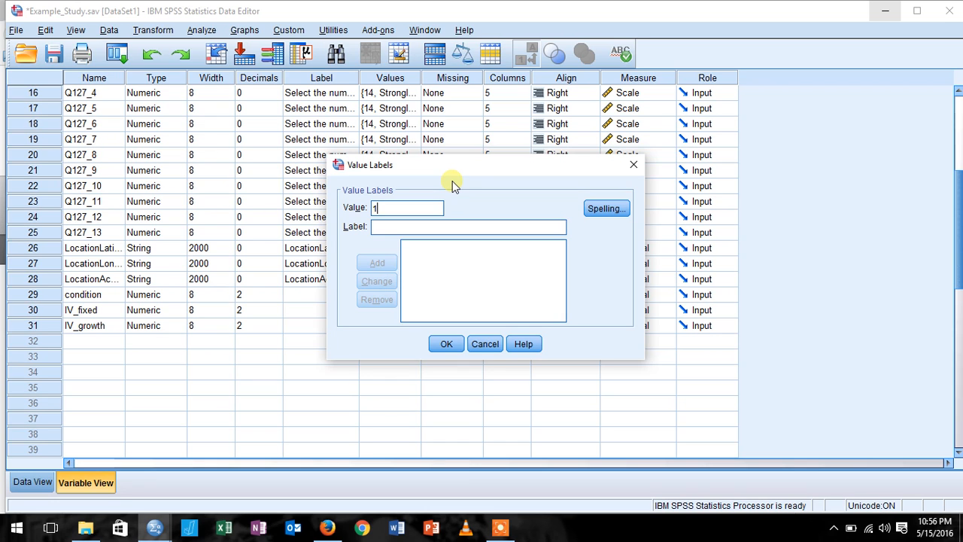
type("0")
key("Tab")
type("presen")
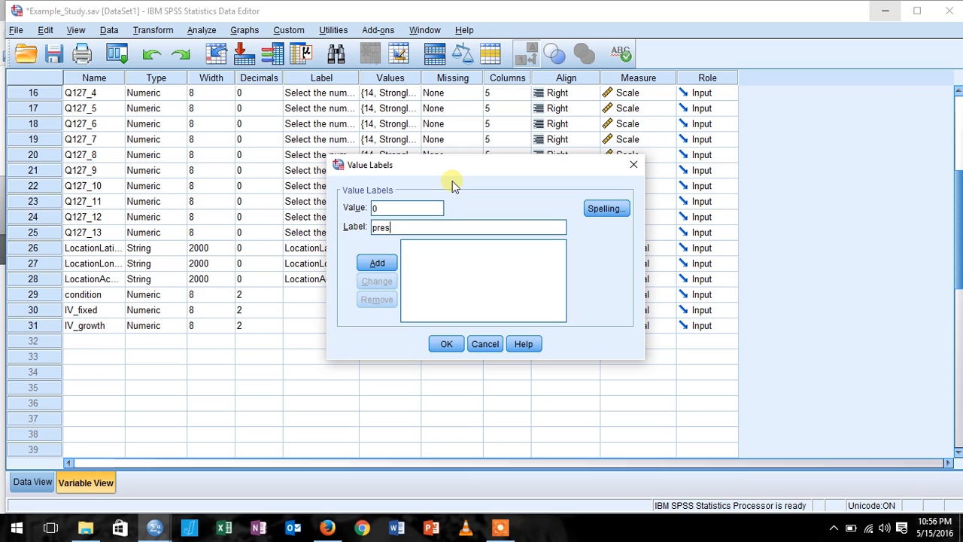
key("BackSpace")
key("BackSpace")
key("BackSpace")
key("BackSpace")
key("BackSpace")
key("BackSpace")
type("abstent")
key("BackSpace")
key("BackSpace")
key("BackSpace")
key("BackSpace")
type("ent")
key("Return")
- Add the label present for value 1 of IV_growth and accept the value labels
type("1")
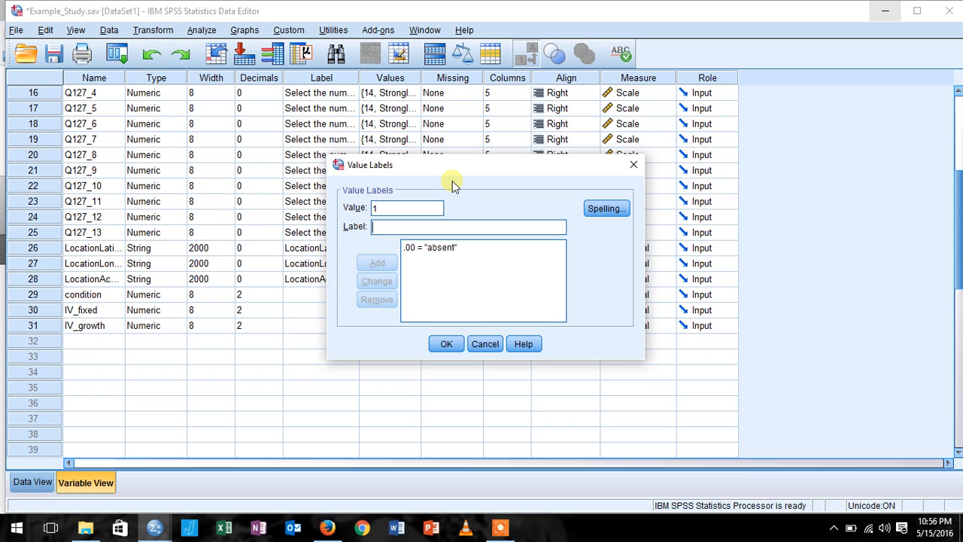
key("Tab")
type("present")
key("Return")
left_click(446, 344)
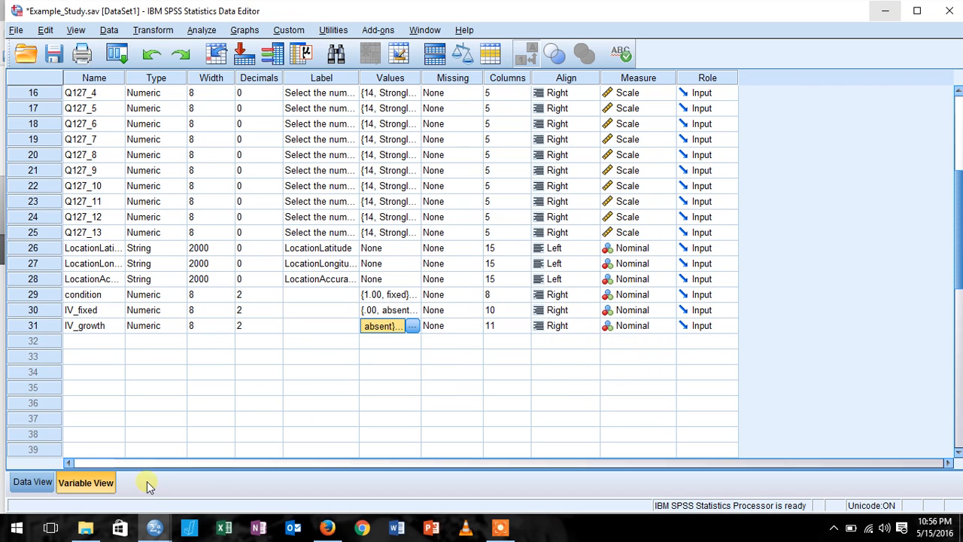
- Switch back to the case data, and minimize the data editor and the browser to show the desktop
left_click(24, 482)
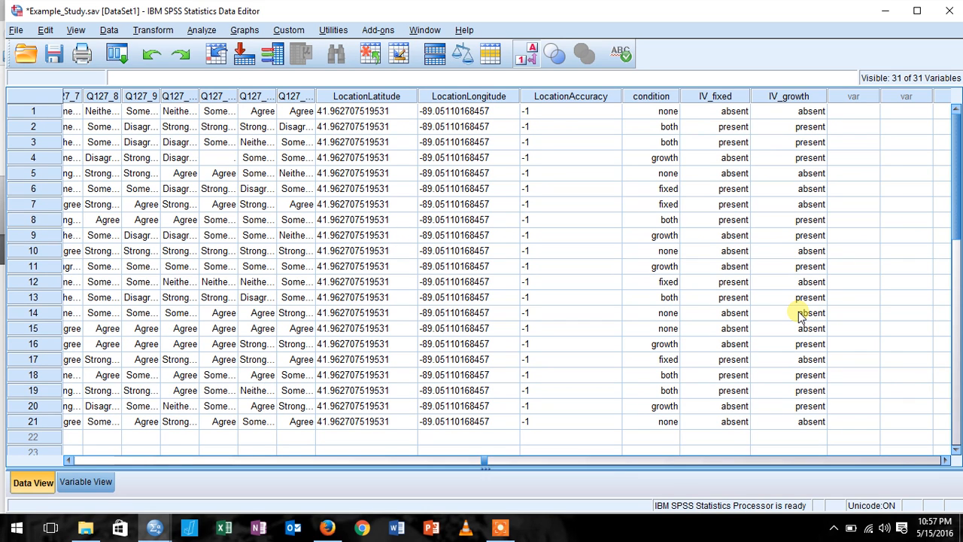
left_click(885, 10)
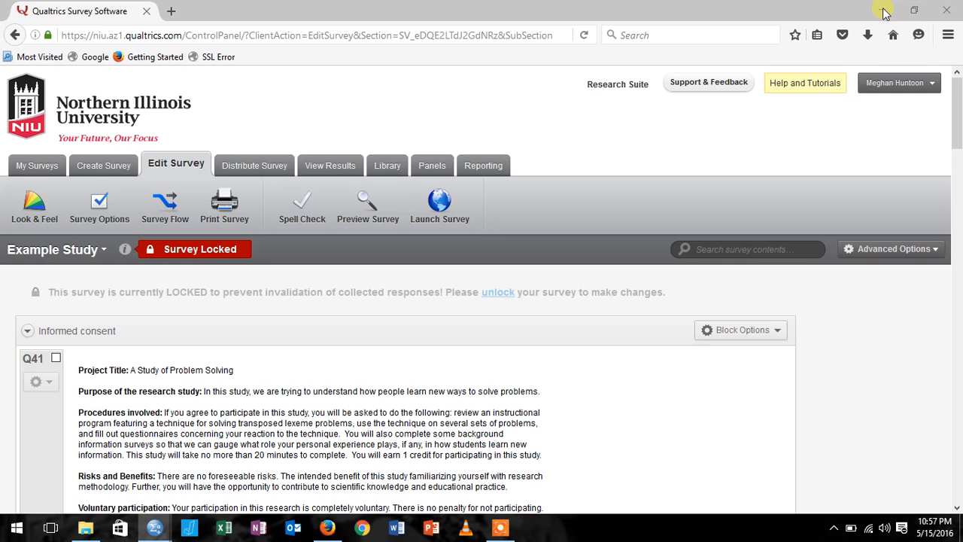
left_click(882, 10)
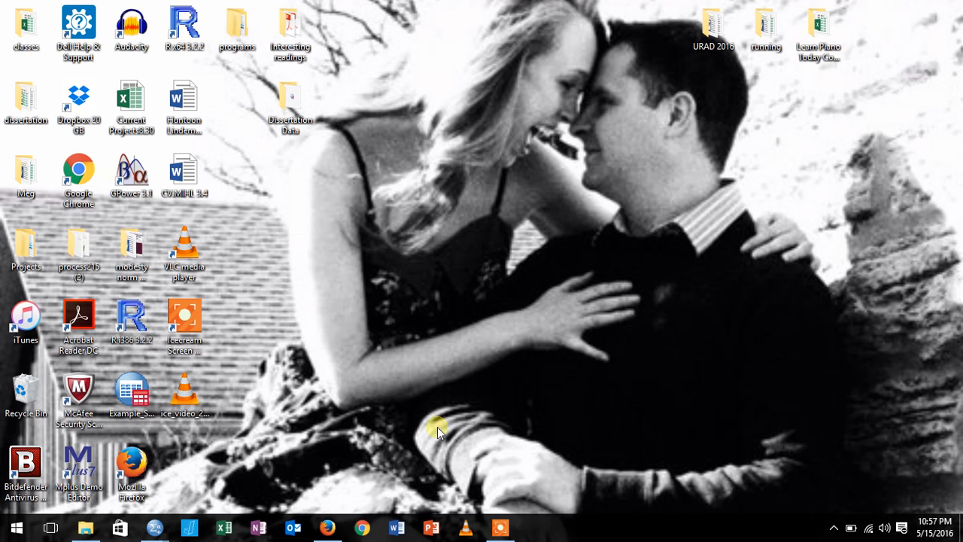